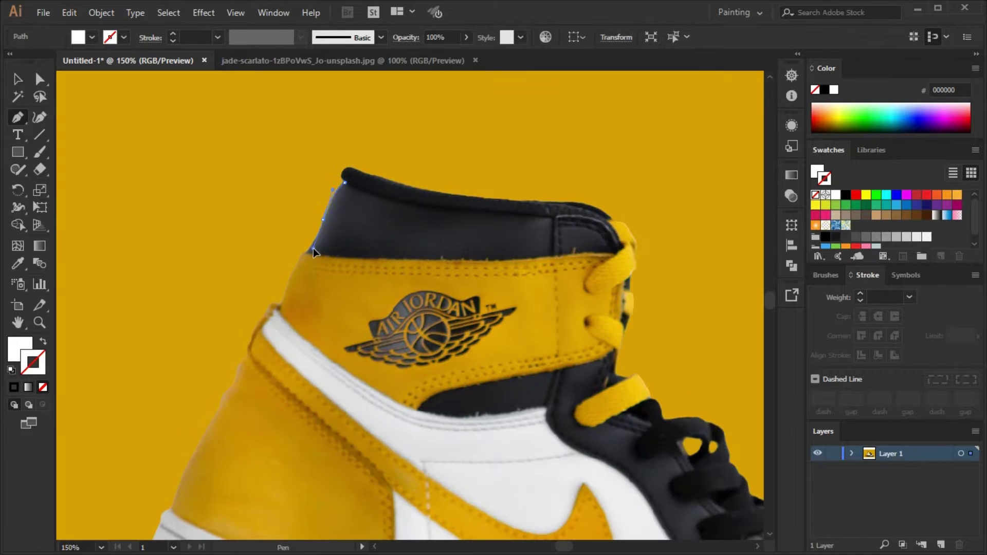
Place the first Pen anchor at the top of the sneaker's heel collar
{"action": "left_click", "coordinate": [309, 252]}
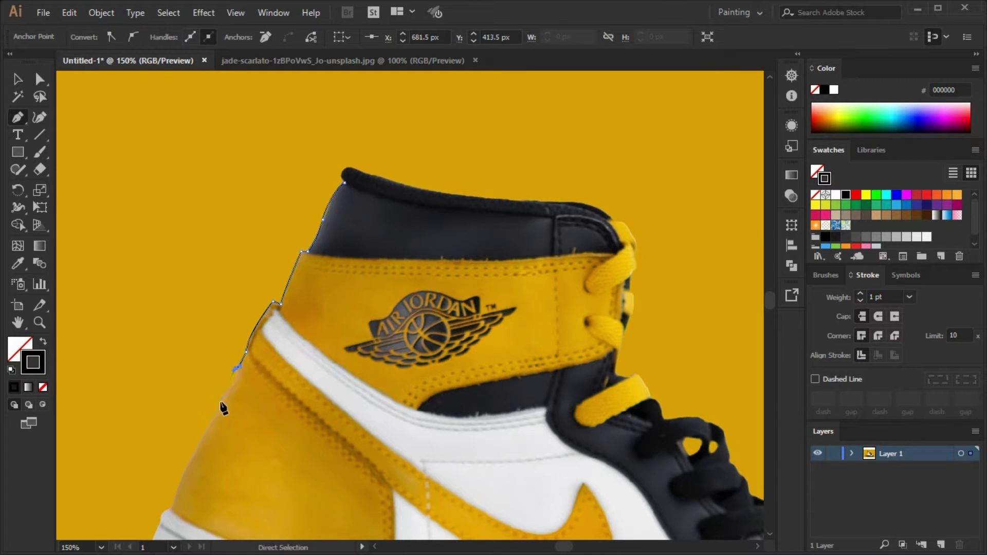
Trace curved anchors around the heel and sole and along the lace edge
{"action": "scroll", "coordinate": [221, 414], "scroll_direction": "down", "scroll_amount": 3}
{"action": "scroll", "coordinate": [136, 499], "scroll_direction": "down", "scroll_amount": 3}
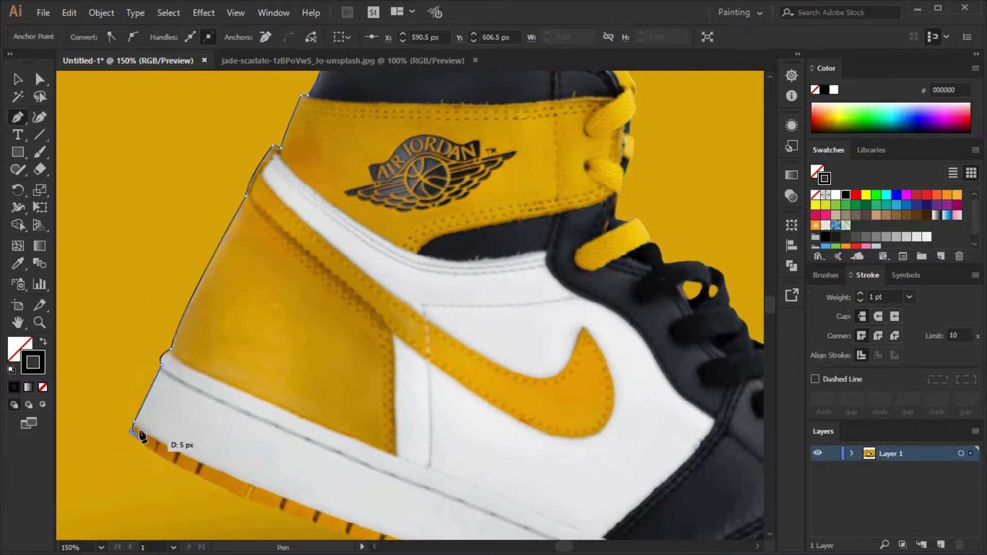
{"action": "scroll", "coordinate": [138, 438], "scroll_direction": "up", "scroll_amount": 5}
{"action": "scroll", "coordinate": [142, 281], "scroll_direction": "down", "scroll_amount": 4}
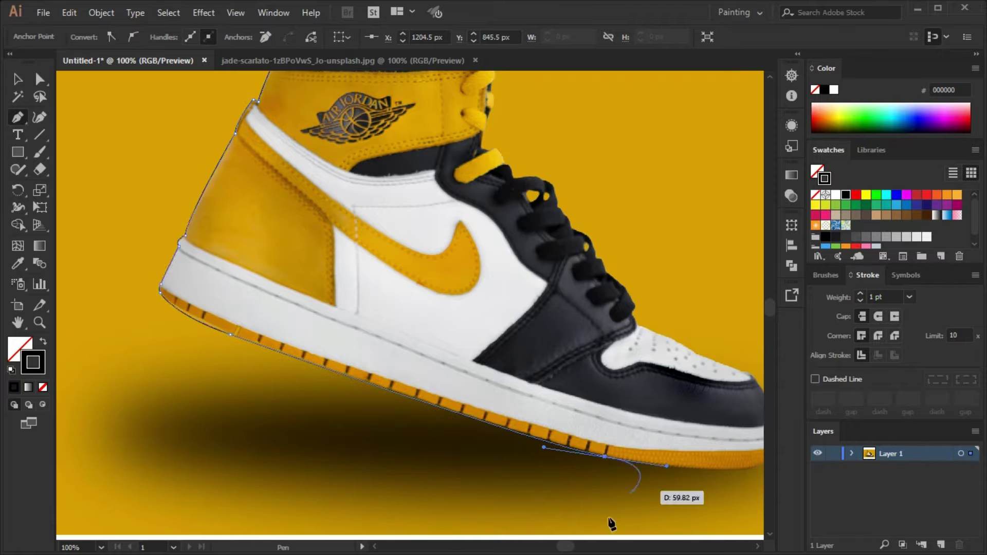
{"action": "scroll", "coordinate": [669, 470], "scroll_direction": "right", "scroll_amount": 5}
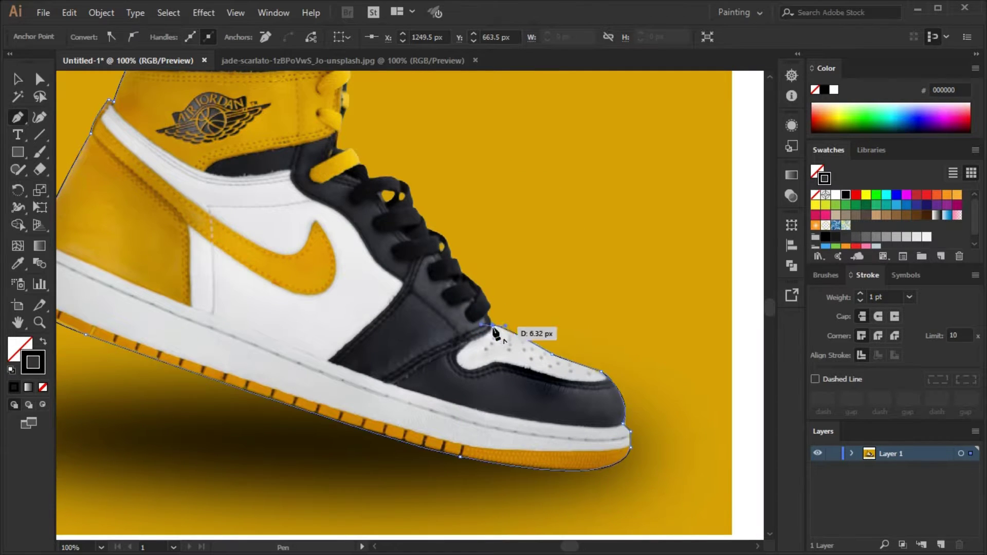
{"action": "scroll", "coordinate": [489, 312], "scroll_direction": "up", "scroll_amount": 1}
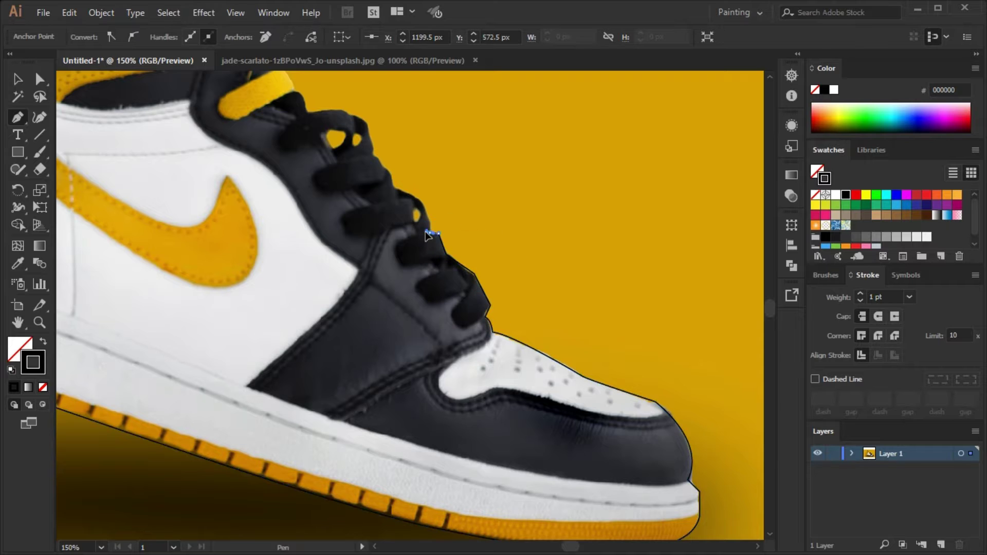
{"action": "scroll", "coordinate": [373, 139], "scroll_direction": "up", "scroll_amount": 2}
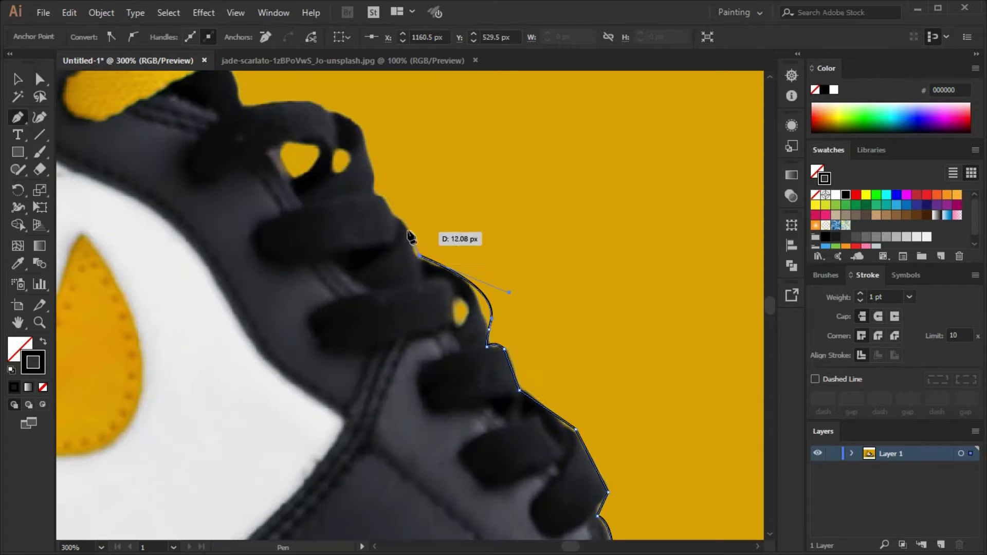
{"action": "scroll", "coordinate": [196, 133], "scroll_direction": "down", "scroll_amount": 4}
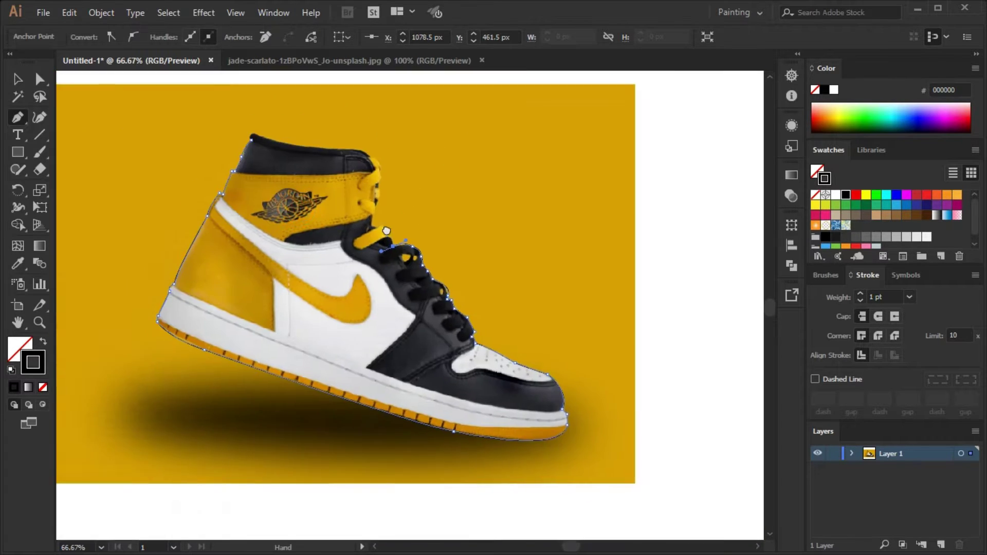
{"action": "scroll", "coordinate": [390, 283], "scroll_direction": "up", "scroll_amount": 4}
{"action": "left_click_drag", "start_coordinate": [387, 281], "coordinate": [392, 285]}
{"action": "left_click_drag", "start_coordinate": [320, 235], "coordinate": [340, 243]}
Continue the outline up the laces and back to its starting anchor at the collar
{"action": "scroll", "coordinate": [349, 231], "scroll_direction": "up", "scroll_amount": 3}
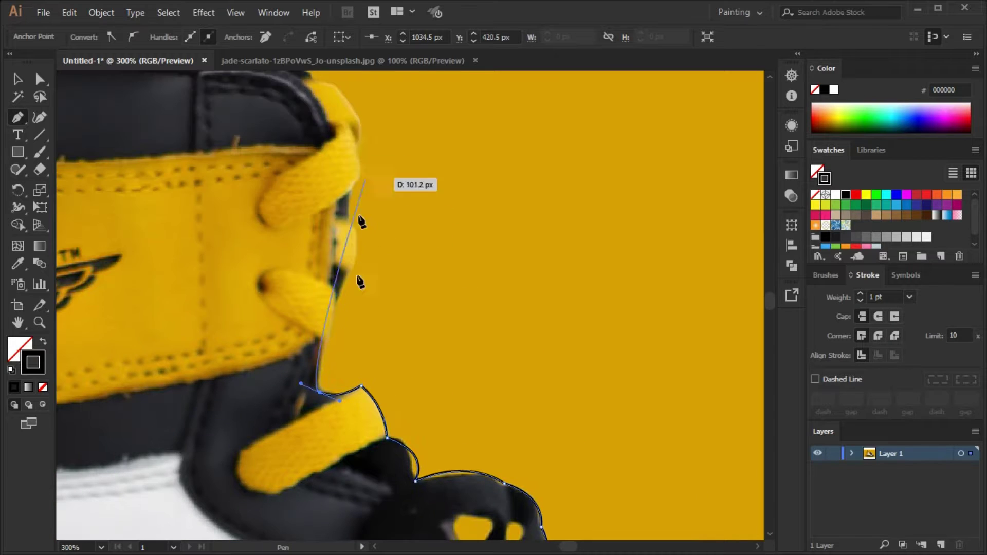
{"action": "left_click_drag", "start_coordinate": [350, 192], "coordinate": [364, 176]}
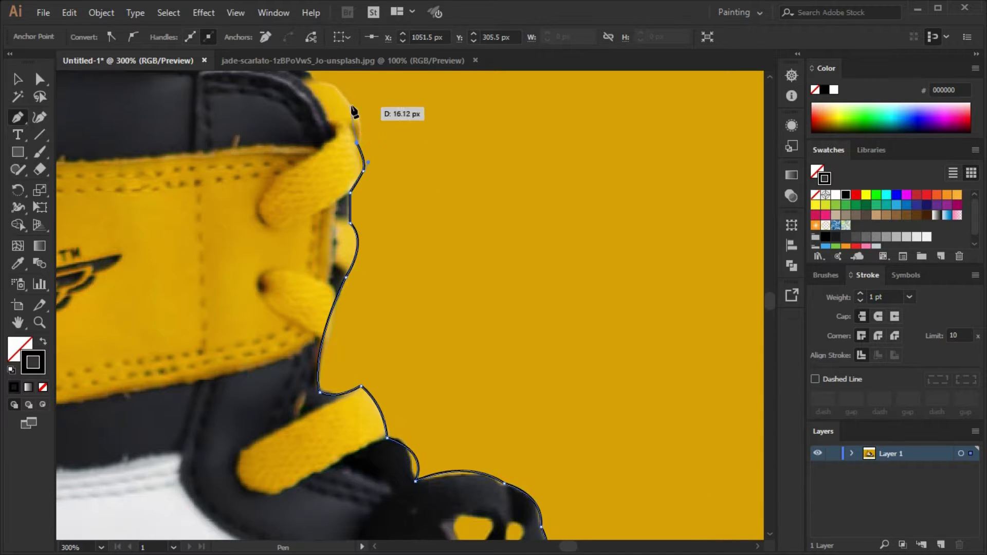
{"action": "scroll", "coordinate": [354, 112], "scroll_direction": "up", "scroll_amount": 3}
{"action": "left_click_drag", "start_coordinate": [342, 257], "coordinate": [306, 238]}
{"action": "key", "text": "ctrl+minus"}
{"action": "left_click_drag", "start_coordinate": [245, 285], "coordinate": [436, 298]}
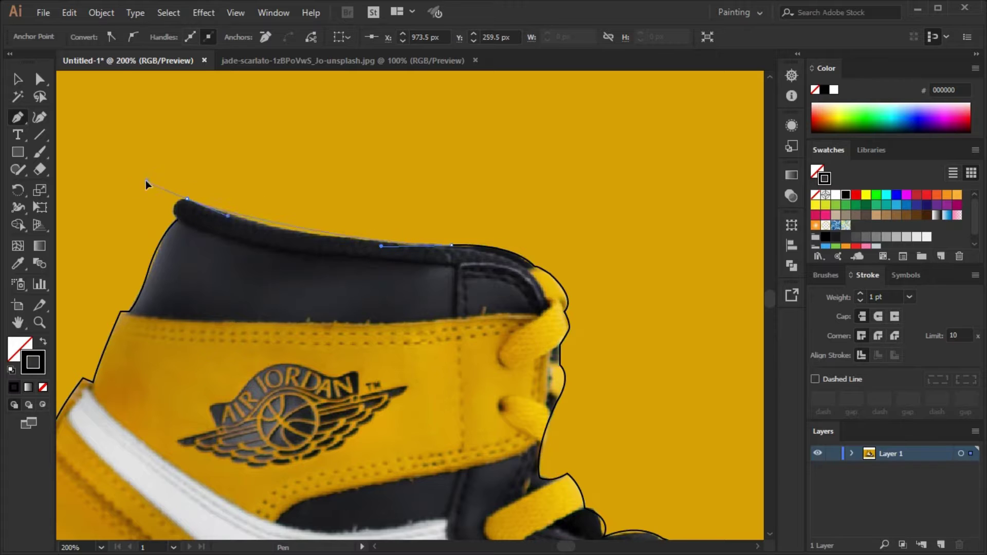
{"action": "left_click", "coordinate": [177, 220]}
Save the drawing as shoes.ai
{"action": "key", "text": "ctrl+s"}
{"action": "type", "text": "shoes"}
{"action": "key", "text": "Return"}
{"action": "key", "text": "ctrl+minus"}
{"action": "key", "text": "ctrl+plus"}
{"action": "left_click", "coordinate": [415, 298]}
Trace the yellow side panel, curving the path under and around the swoosh tip
{"action": "left_click_drag", "start_coordinate": [436, 435], "coordinate": [489, 383]}
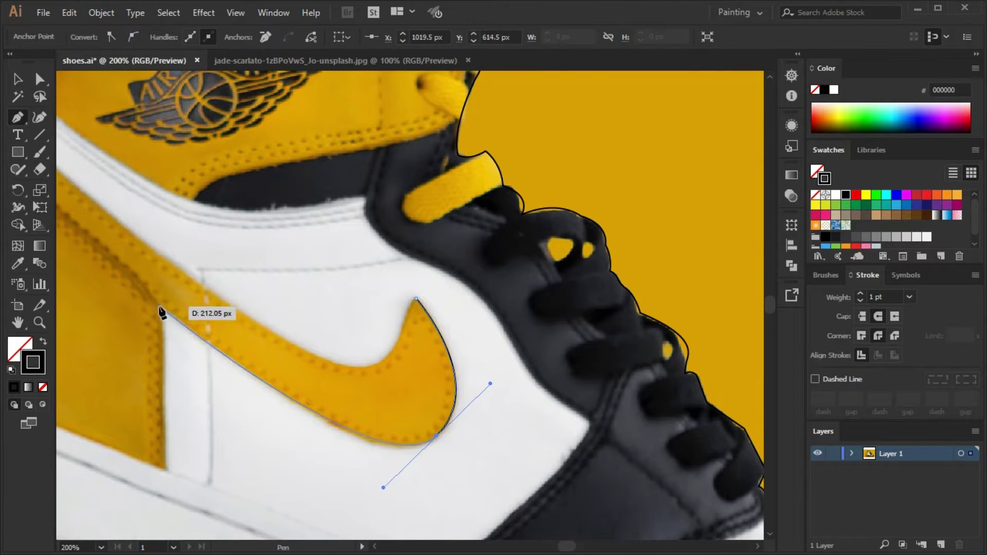
{"action": "key", "text": "ctrl+minus"}
{"action": "key", "text": "ctrl+minus"}
{"action": "left_click", "coordinate": [101, 197]}
{"action": "key", "text": "ctrl+plus"}
{"action": "key", "text": "ctrl+plus"}
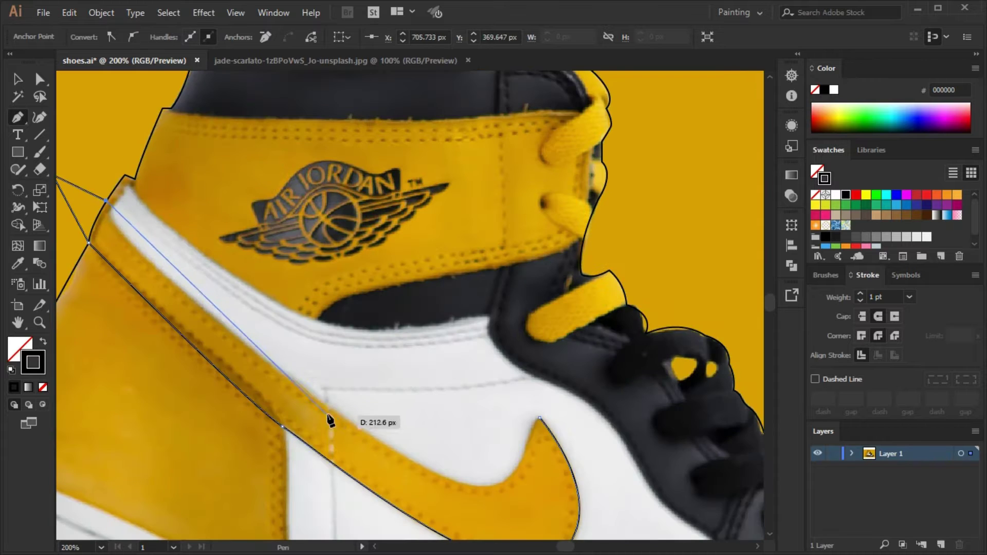
{"action": "scroll", "coordinate": [535, 524], "scroll_direction": "down", "scroll_amount": 3}
{"action": "left_click_drag", "start_coordinate": [559, 451], "coordinate": [558, 464]}
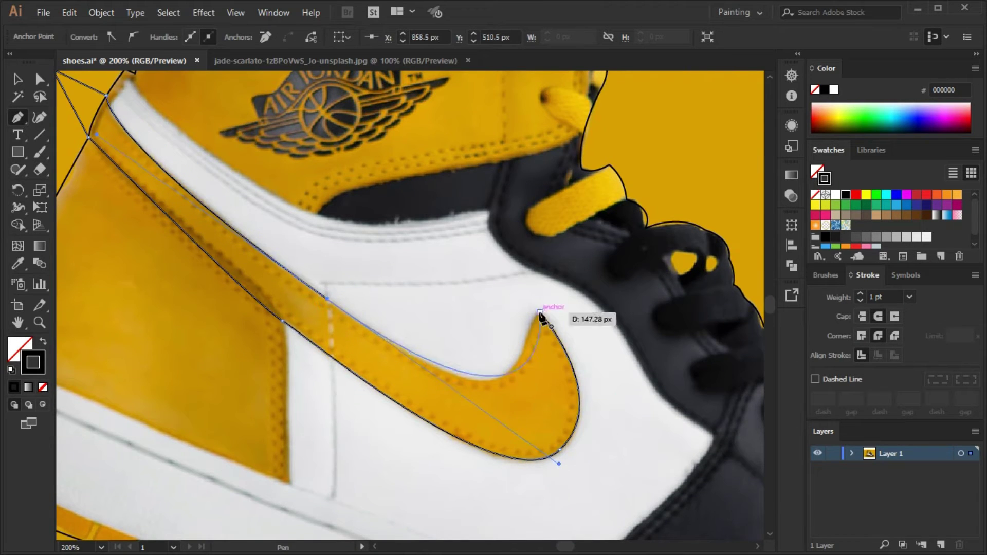
{"action": "mouse_move", "coordinate": [524, 351]}
{"action": "left_mouse_down"}
{"action": "mouse_move", "coordinate": [563, 261]}
{"action": "mouse_move", "coordinate": [545, 329]}
{"action": "left_mouse_up"}
End the swoosh path and grab the panel's sole-corner anchor with Direct Selection
{"action": "key", "text": "ctrl+minus"}
{"action": "key", "text": "shift+w"}
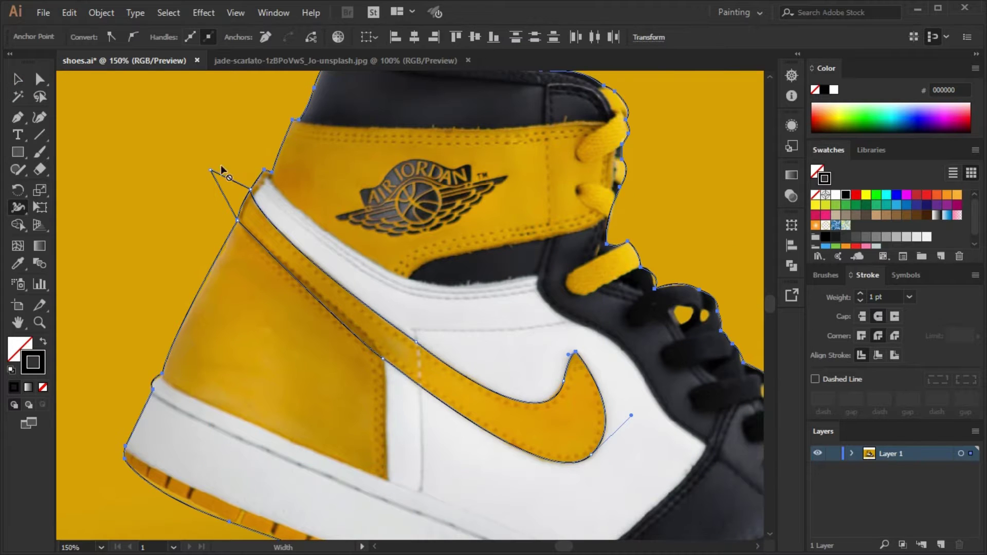
{"action": "key", "text": "a"}
{"action": "scroll", "coordinate": [220, 253], "scroll_direction": "down", "scroll_amount": 4}
{"action": "left_click", "coordinate": [125, 319]}
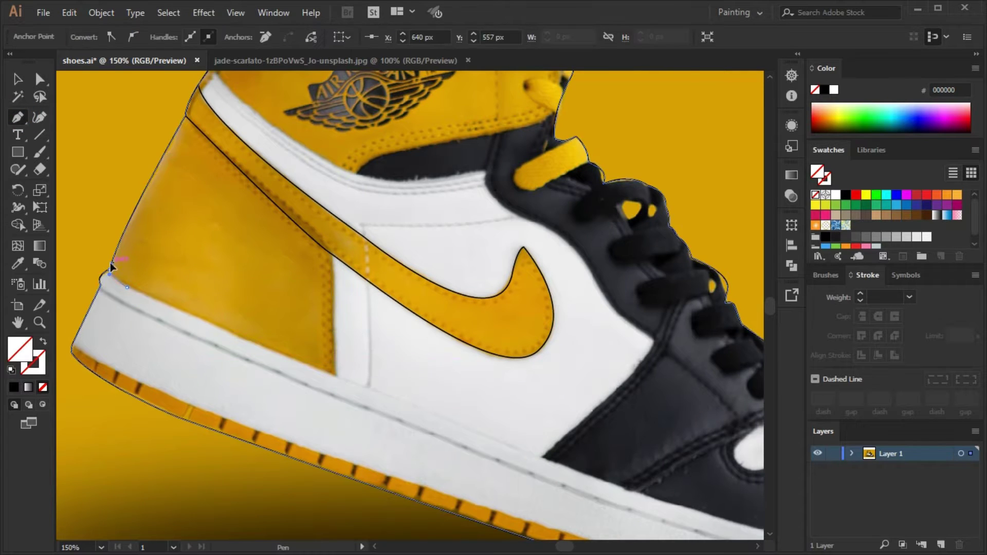
Close the side panel path and give the selected outlines rounded corner joins
{"action": "left_click", "coordinate": [110, 262]}
{"action": "key", "text": "v"}
{"action": "left_click_drag", "start_coordinate": [77, 100], "coordinate": [226, 192]}
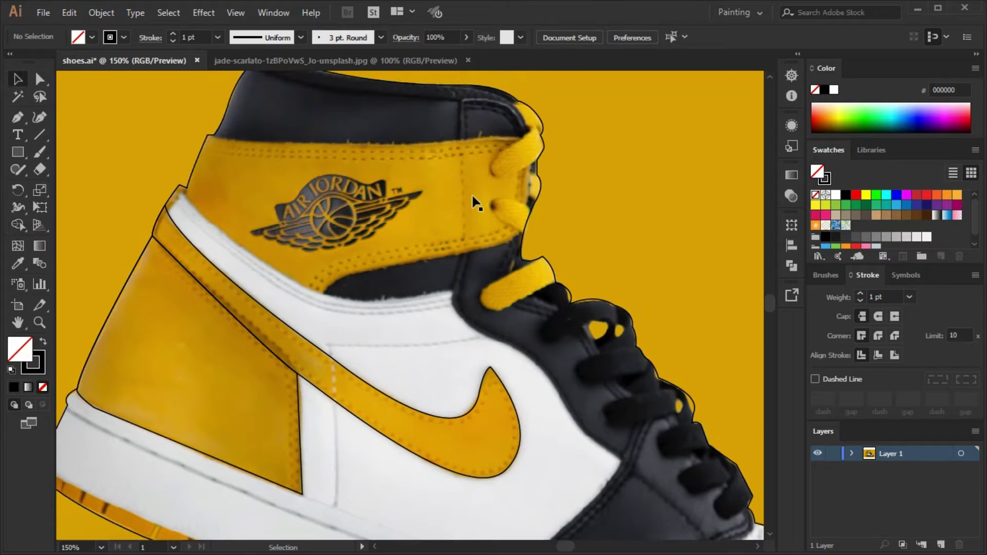
{"action": "left_click", "coordinate": [878, 335]}
Draw a closed curved shape for the black collar lining along the lace edge
{"action": "left_click_drag", "start_coordinate": [324, 293], "coordinate": [406, 263]}
{"action": "left_click_drag", "start_coordinate": [522, 235], "coordinate": [523, 196]}
{"action": "scroll", "coordinate": [534, 221], "scroll_direction": "up", "scroll_amount": 2}
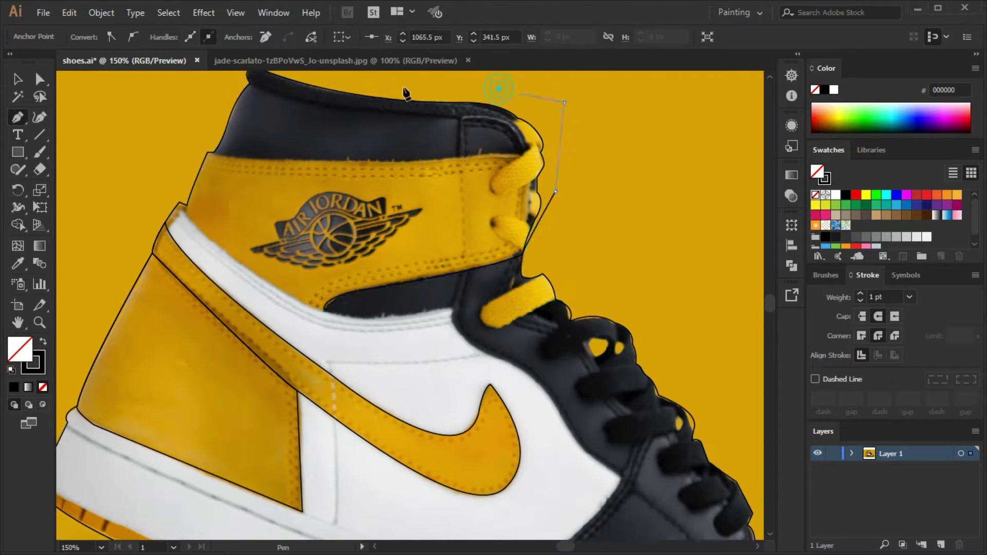
{"action": "left_click", "coordinate": [152, 210]}
{"action": "left_click", "coordinate": [184, 240]}
{"action": "left_click", "coordinate": [213, 188]}
Select both collar paths and merge them with the Shape Builder
{"action": "key", "text": "v"}
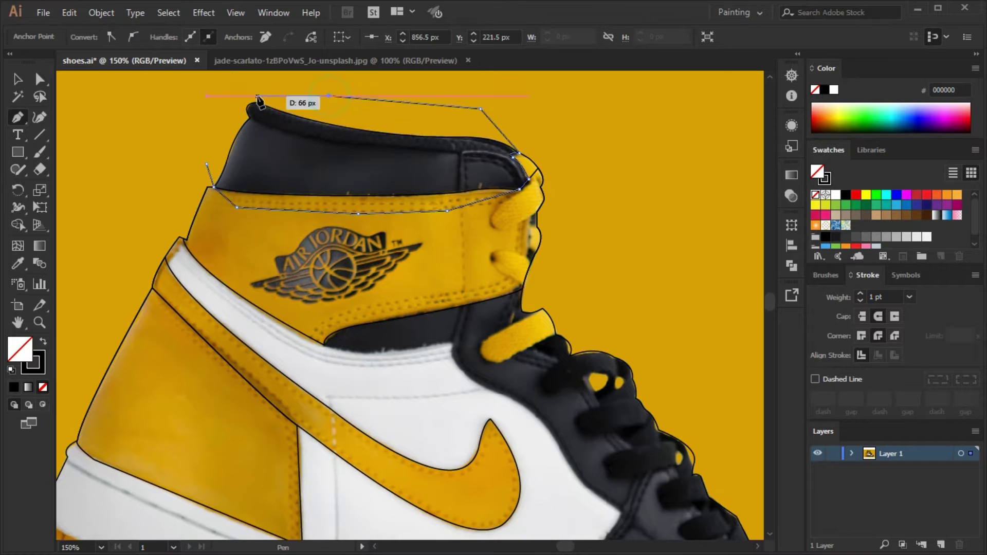
{"action": "key", "text": "v"}
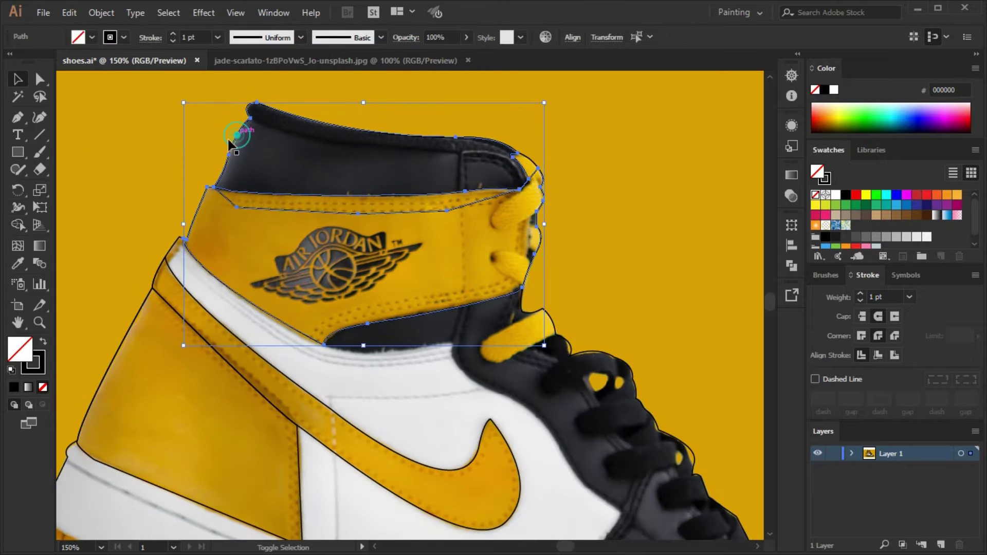
{"action": "left_click", "coordinate": [230, 145]}
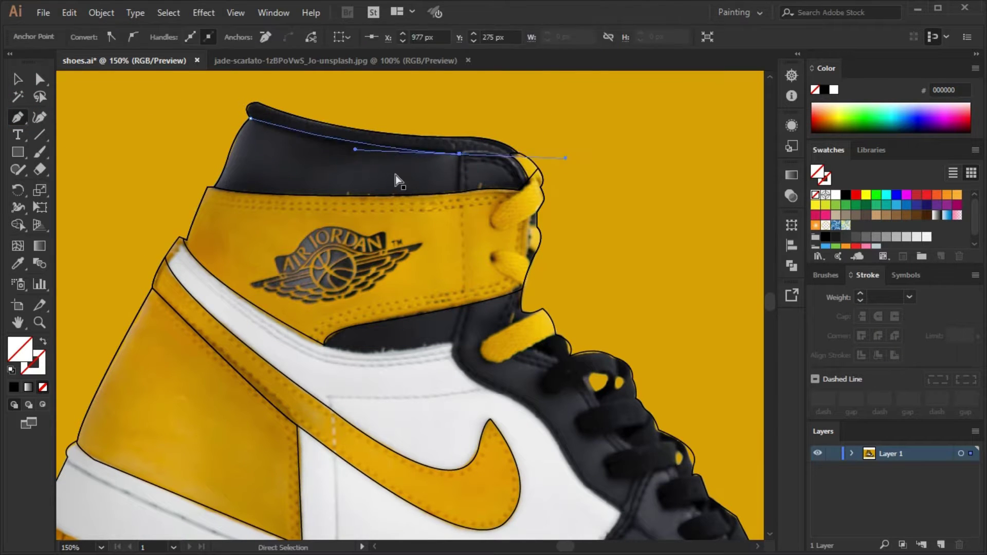
{"action": "key", "text": "v"}
{"action": "left_click", "coordinate": [469, 116]}
{"action": "left_click", "coordinate": [519, 189], "text": "shift"}
{"action": "key", "text": "shift+m"}
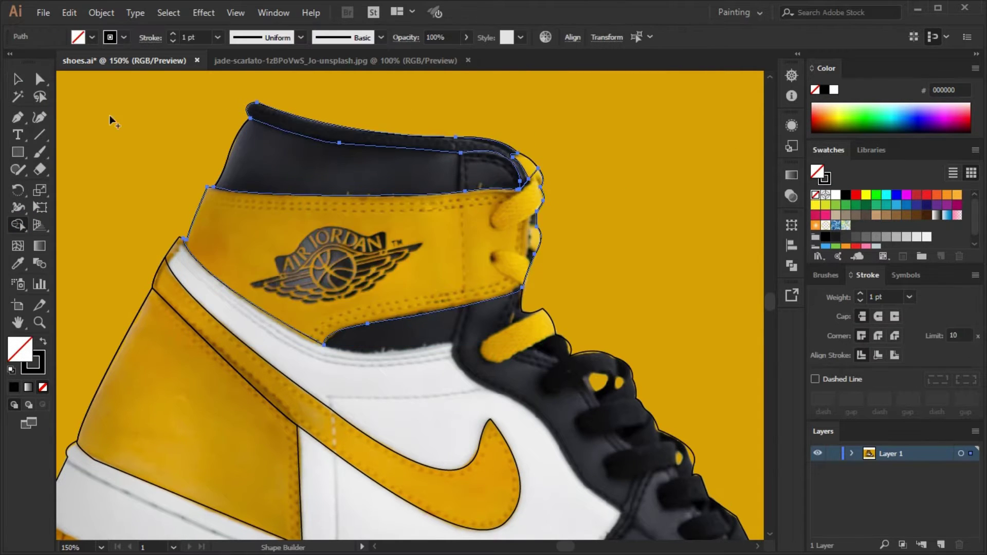
Select the collar path and remove its fill
{"action": "left_click", "coordinate": [17, 79]}
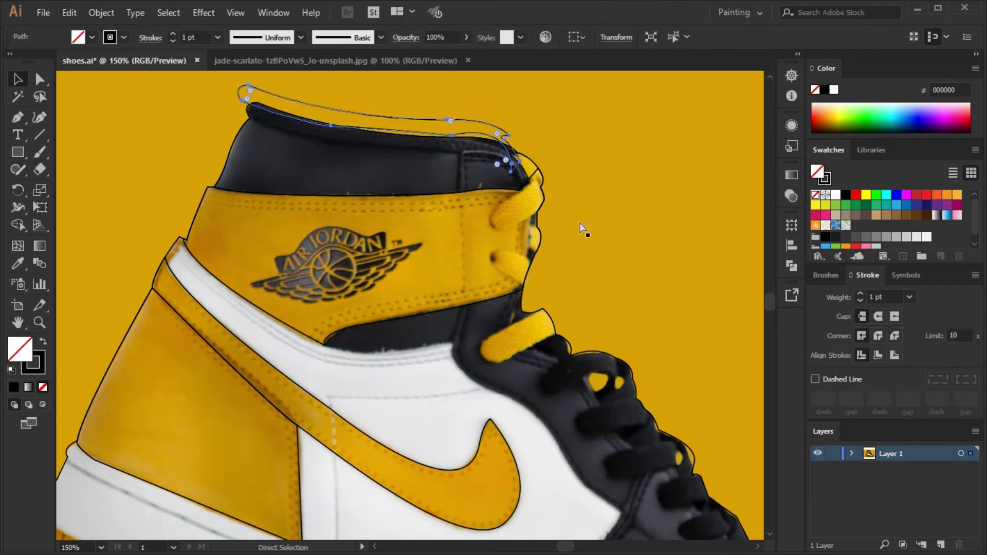
{"action": "left_click", "coordinate": [523, 175]}
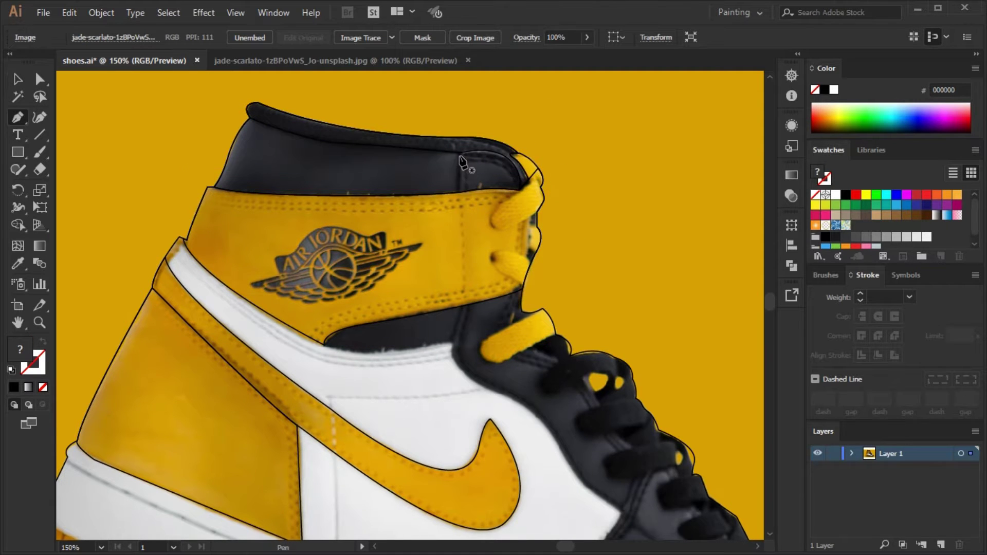
{"action": "left_click", "coordinate": [535, 152], "text": "ctrl"}
{"action": "left_click", "coordinate": [815, 195]}
{"action": "left_click", "coordinate": [393, 148]}
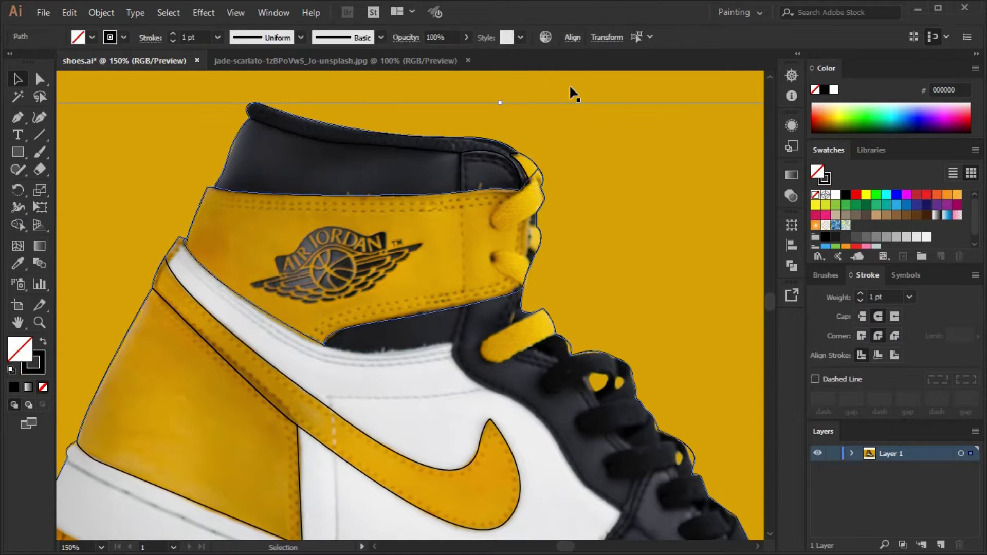
Trace the curved edge of the first lace with the Pen tool
{"action": "left_click", "coordinate": [231, 257]}
{"action": "key", "text": "p"}
{"action": "left_click", "coordinate": [499, 364]}
{"action": "left_click_drag", "start_coordinate": [543, 308], "coordinate": [567, 305]}
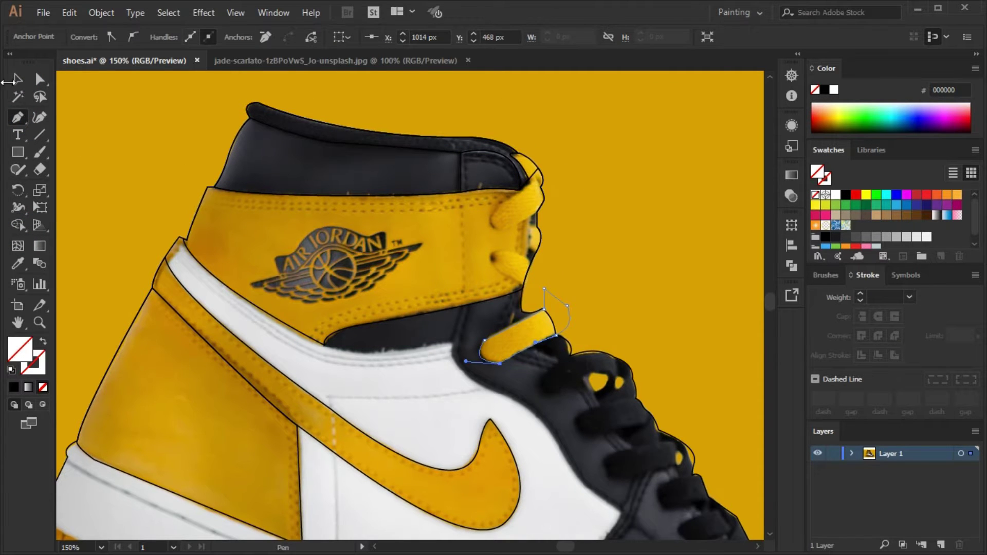
{"action": "left_click", "coordinate": [17, 79]}
{"action": "left_click", "coordinate": [579, 285]}
Trace the curved edge of the upper lace loop
{"action": "scroll", "coordinate": [369, 368], "scroll_direction": "down", "scroll_amount": 1}
{"action": "key", "text": "p"}
{"action": "mouse_move", "coordinate": [491, 218]}
{"action": "left_mouse_down"}
{"action": "mouse_move", "coordinate": [531, 216]}
{"action": "mouse_move", "coordinate": [527, 254]}
{"action": "left_mouse_up"}
{"action": "key", "text": "p"}
{"action": "left_click", "coordinate": [499, 195]}
{"action": "left_click_drag", "start_coordinate": [532, 156], "coordinate": [534, 167]}
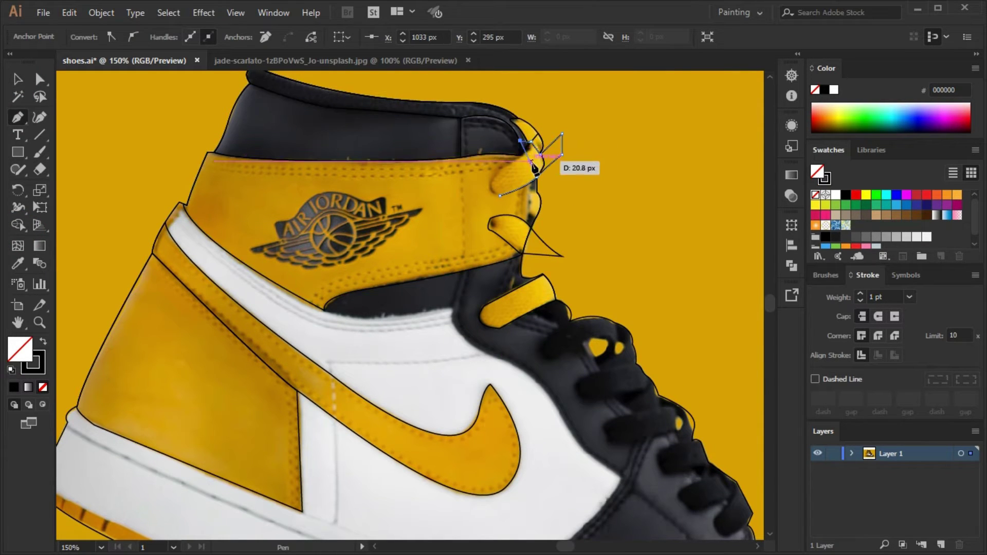
Select the stray triangle near the lace and undo it
{"action": "key", "text": "v"}
{"action": "left_click", "coordinate": [609, 172]}
{"action": "left_click", "coordinate": [545, 149]}
{"action": "left_click", "coordinate": [530, 221], "text": "shift"}
{"action": "key", "text": "ctrl+z"}
Delete the extra point and pan the view to the lower laces
{"action": "key", "text": "p"}
{"action": "left_click", "coordinate": [538, 219]}
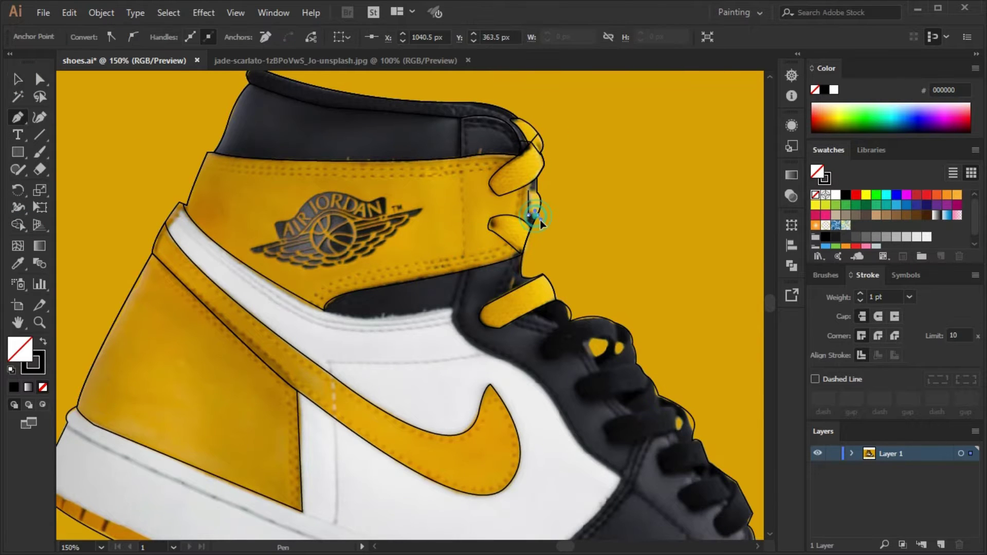
{"action": "key", "text": "v"}
{"action": "key", "text": "Delete"}
{"action": "left_click_drag", "start_coordinate": [578, 499], "coordinate": [391, 321]}
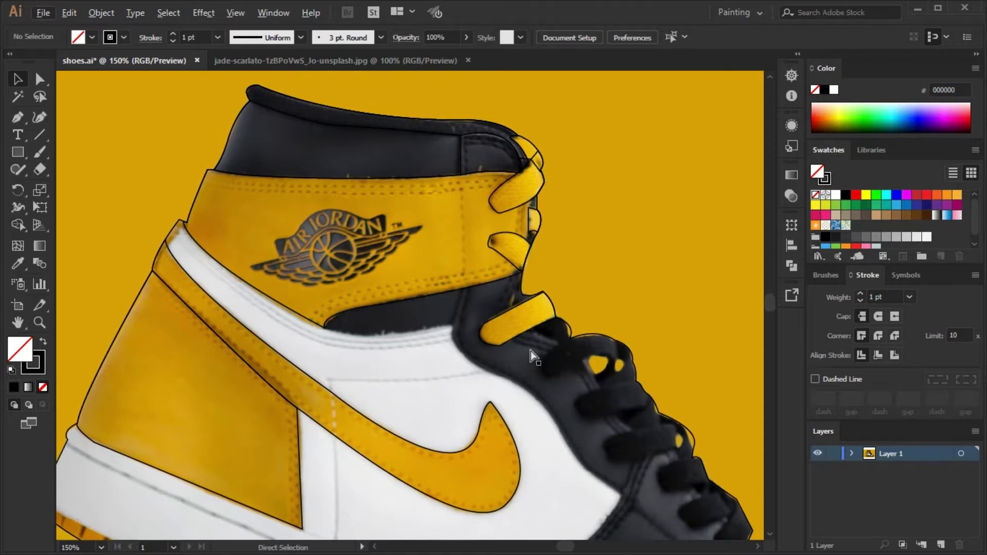
Draw a path around a lace loop, then delete it as unwanted
{"action": "key", "text": "p"}
{"action": "left_click", "coordinate": [349, 148]}
{"action": "left_click_drag", "start_coordinate": [372, 164], "coordinate": [418, 147]}
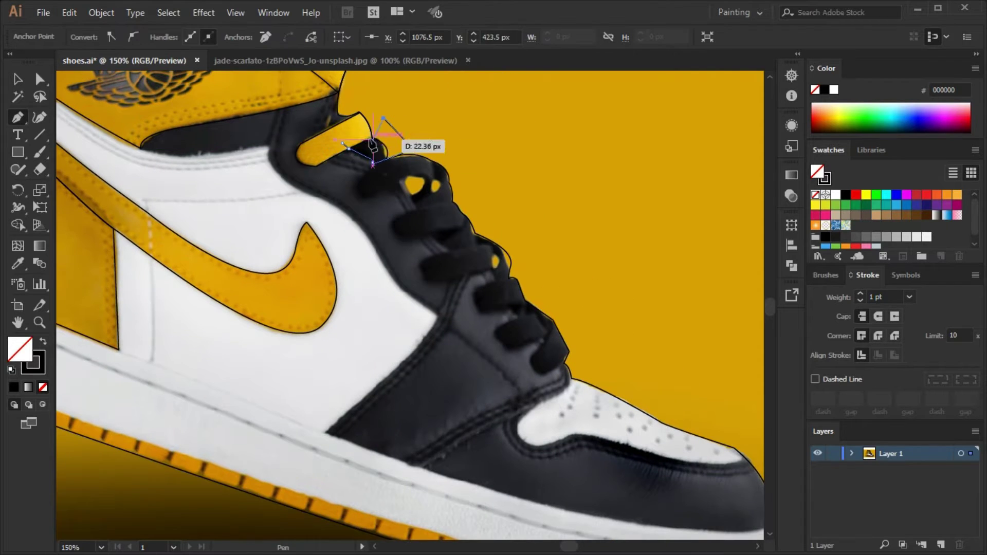
{"action": "key", "text": "v"}
{"action": "key", "text": "Delete"}
Outline the lower lace, reshape it to fit, and remove the shaded triangle beside it
{"action": "key", "text": "p"}
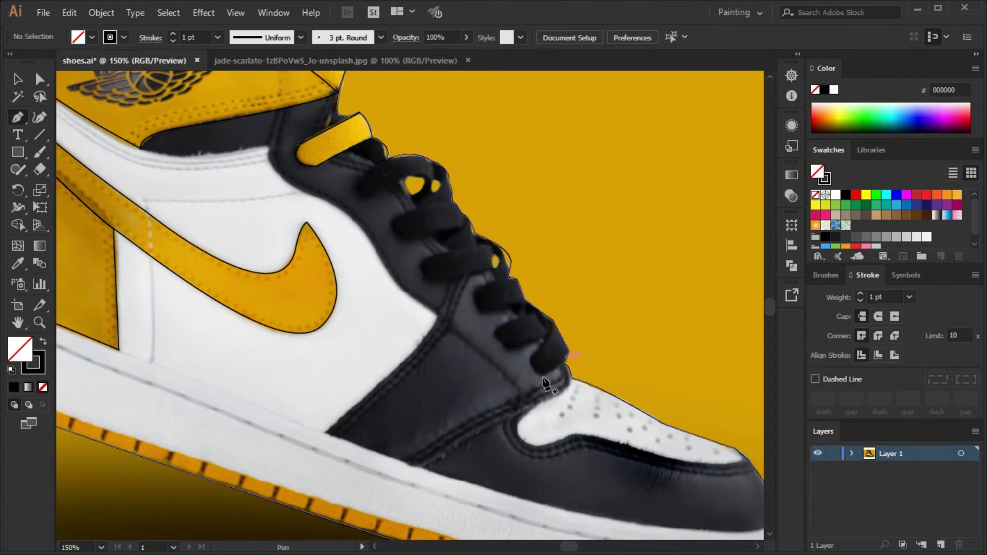
{"action": "left_click", "coordinate": [492, 333]}
{"action": "left_click_drag", "start_coordinate": [536, 309], "coordinate": [583, 297]}
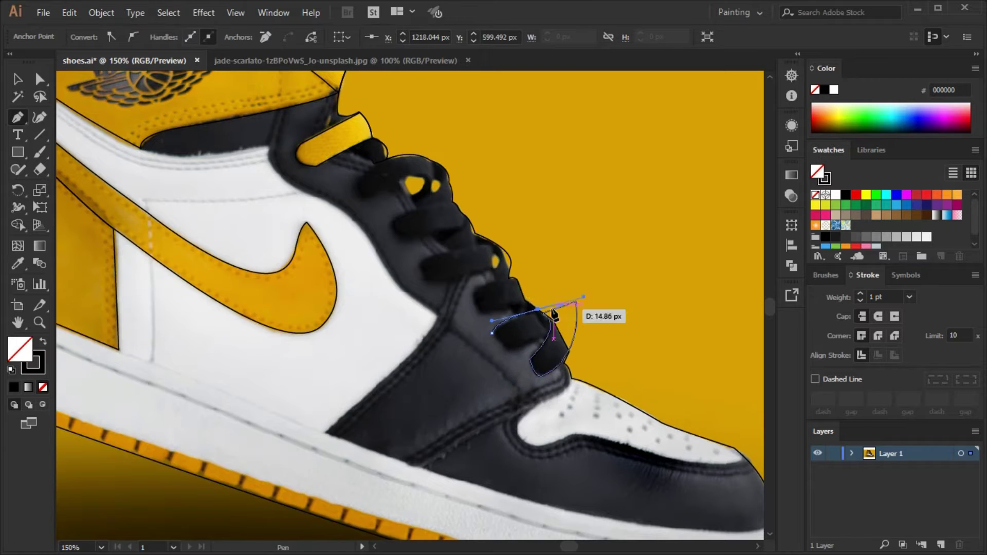
{"action": "left_click_drag", "start_coordinate": [573, 309], "coordinate": [578, 315]}
{"action": "left_click_drag", "start_coordinate": [606, 349], "coordinate": [607, 351]}
Trace two more lace paths using curved edges and corner anchors
{"action": "left_click", "coordinate": [604, 314]}
{"action": "key", "text": "p"}
{"action": "left_click", "coordinate": [364, 196]}
{"action": "left_click_drag", "start_coordinate": [423, 177], "coordinate": [426, 194]}
{"action": "left_click", "coordinate": [390, 220]}
{"action": "left_click", "coordinate": [396, 223]}
{"action": "key", "text": "p"}
{"action": "mouse_move", "coordinate": [418, 209]}
{"action": "left_mouse_down"}
{"action": "mouse_move", "coordinate": [424, 216]}
{"action": "mouse_move", "coordinate": [394, 222]}
{"action": "left_mouse_up"}
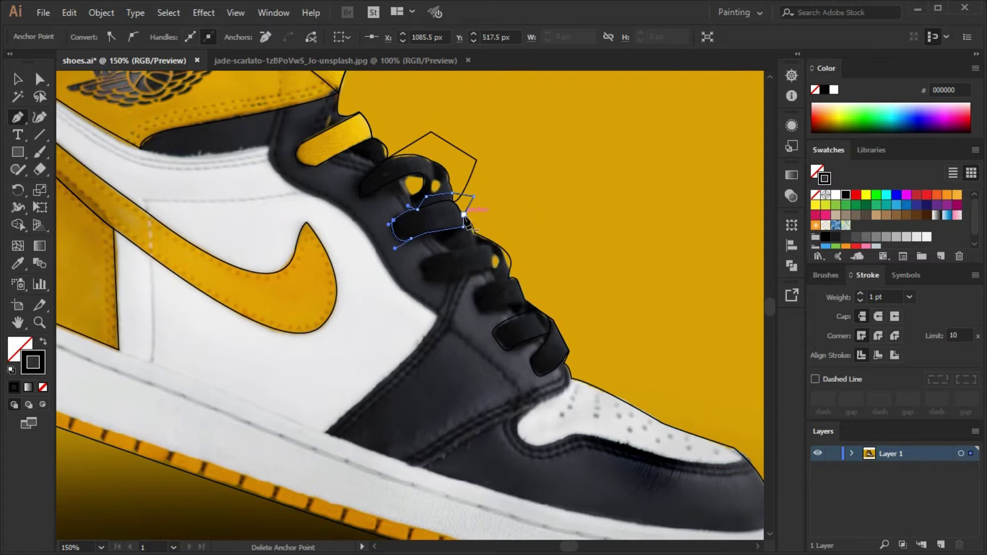
Trace another lace outline with curved and corner points and close it at its start
{"action": "left_click", "coordinate": [17, 78]}
{"action": "left_click", "coordinate": [458, 240]}
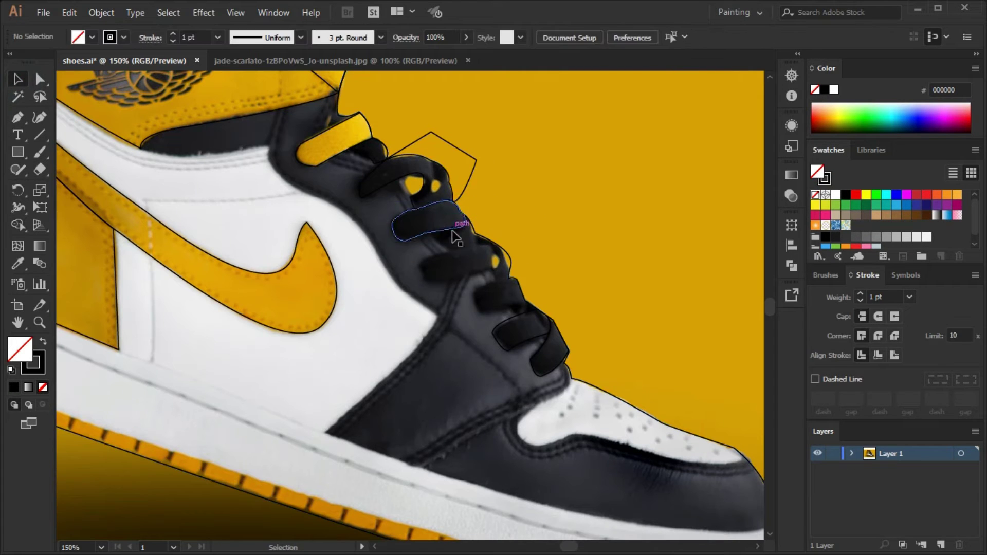
{"action": "left_click_drag", "start_coordinate": [459, 226], "coordinate": [468, 216]}
{"action": "left_click", "coordinate": [441, 251]}
{"action": "left_click_drag", "start_coordinate": [519, 238], "coordinate": [516, 231]}
{"action": "left_click_drag", "start_coordinate": [509, 268], "coordinate": [512, 274]}
{"action": "left_click", "coordinate": [417, 264]}
Select all traced outlines, merge overlapping lace shapes with Shape Builder, and deselect
{"action": "key", "text": "v"}
{"action": "left_click", "coordinate": [526, 252]}
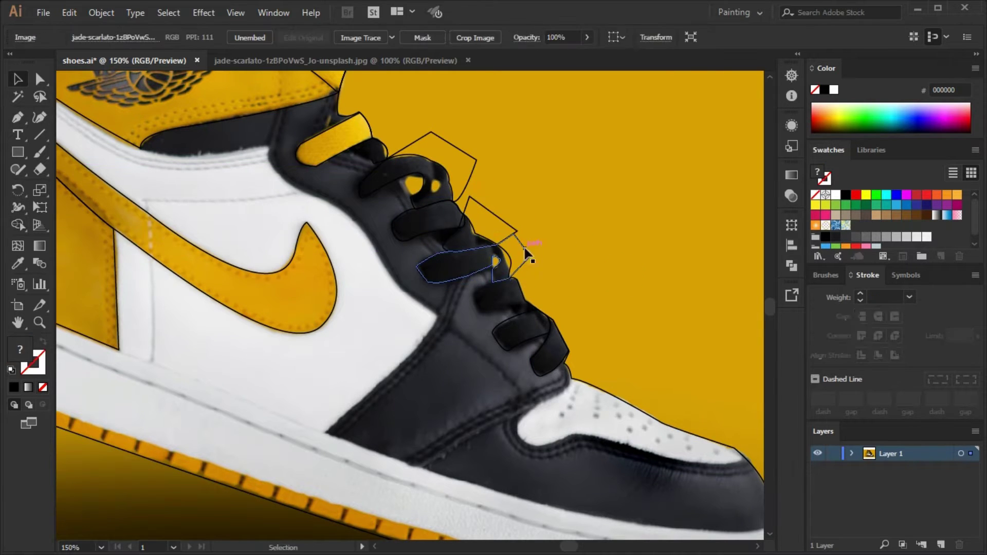
{"action": "key", "text": "ctrl+2"}
{"action": "key", "text": "ctrl+a"}
{"action": "key", "text": "shift+m"}
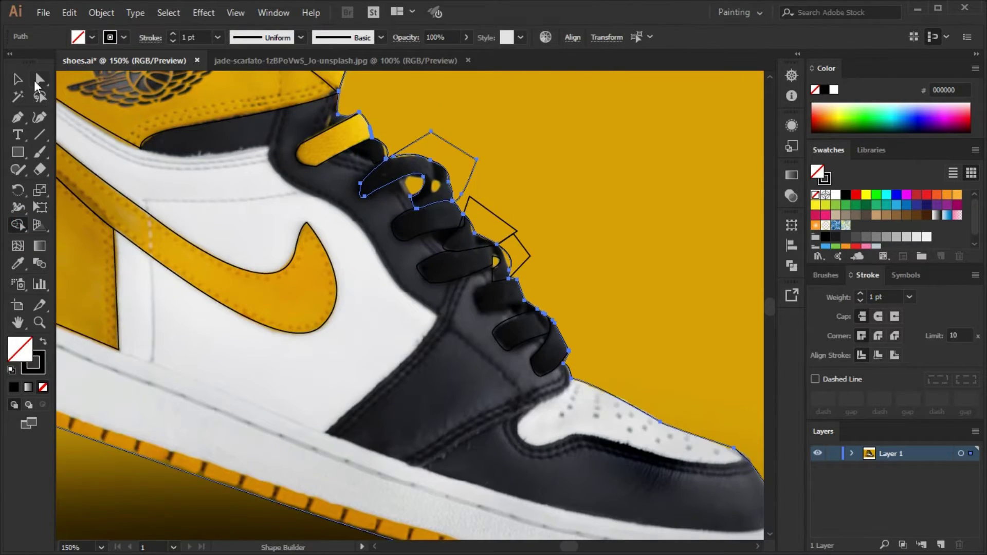
{"action": "key", "text": "ctrl+shift+a"}
Add one more lace outline, deselect everything, and begin the toe panel path
{"action": "scroll", "coordinate": [526, 250], "scroll_direction": "down", "scroll_amount": 1}
{"action": "key", "text": "p"}
{"action": "left_click_drag", "start_coordinate": [505, 251], "coordinate": [528, 248]}
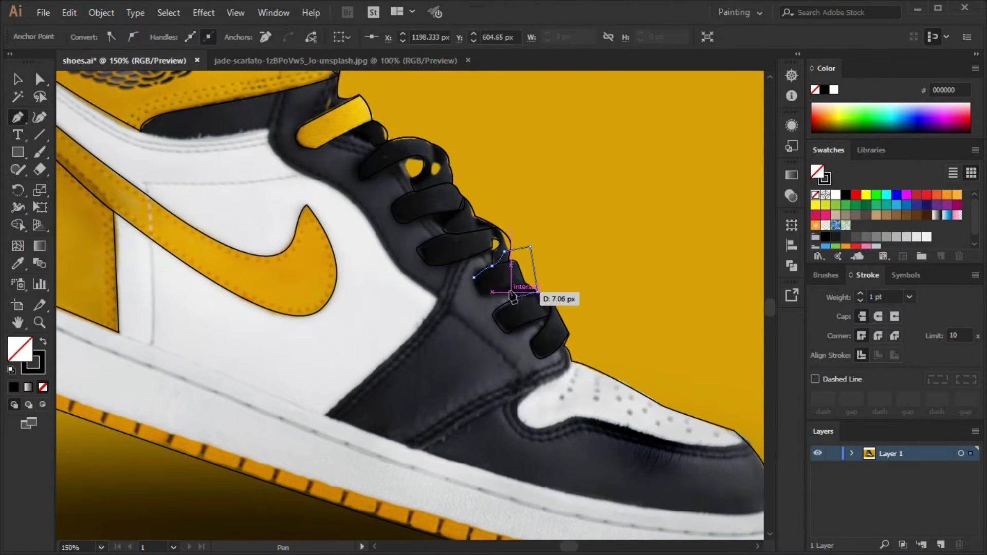
{"action": "key", "text": "v"}
{"action": "key", "text": "ctrl+shift+a"}
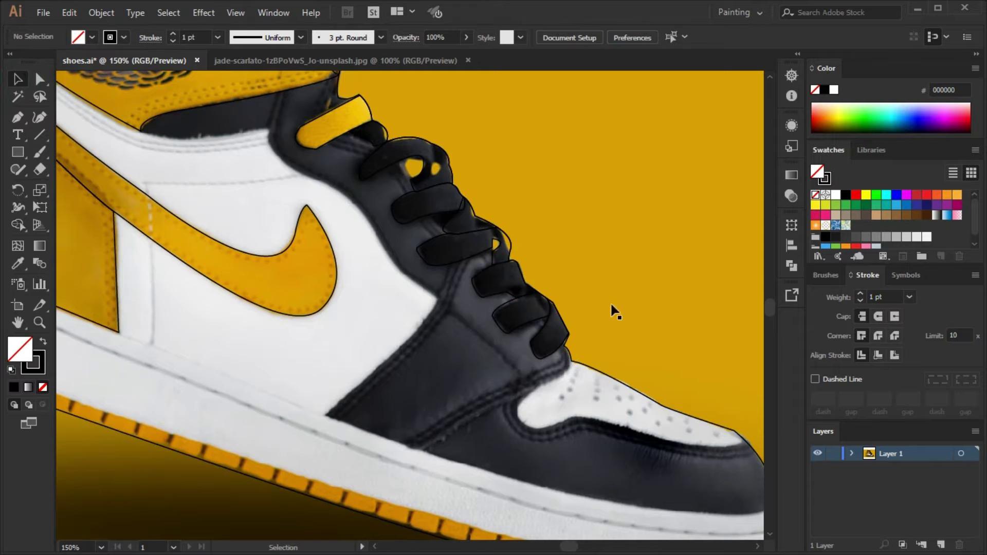
{"action": "left_click_drag", "start_coordinate": [558, 451], "coordinate": [403, 416]}
Trace a curved Pen outline along the toe edge and give it rounded corners
{"action": "key", "text": "ctrl+equal"}
{"action": "key", "text": "ctrl+equal"}
{"action": "key", "text": "p"}
{"action": "left_click", "coordinate": [473, 242]}
{"action": "left_click_drag", "start_coordinate": [406, 292], "coordinate": [332, 316]}
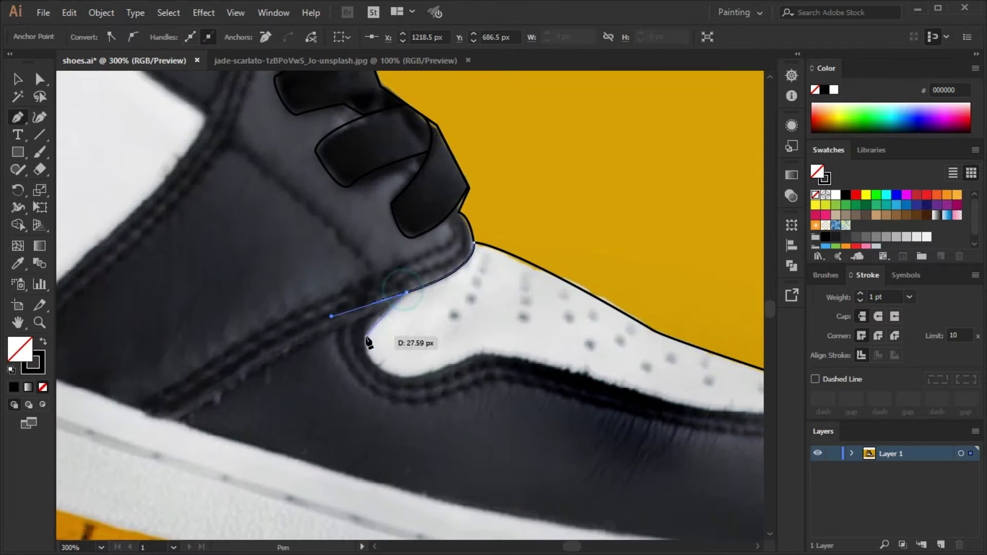
{"action": "left_click_drag", "start_coordinate": [479, 360], "coordinate": [277, 329]}
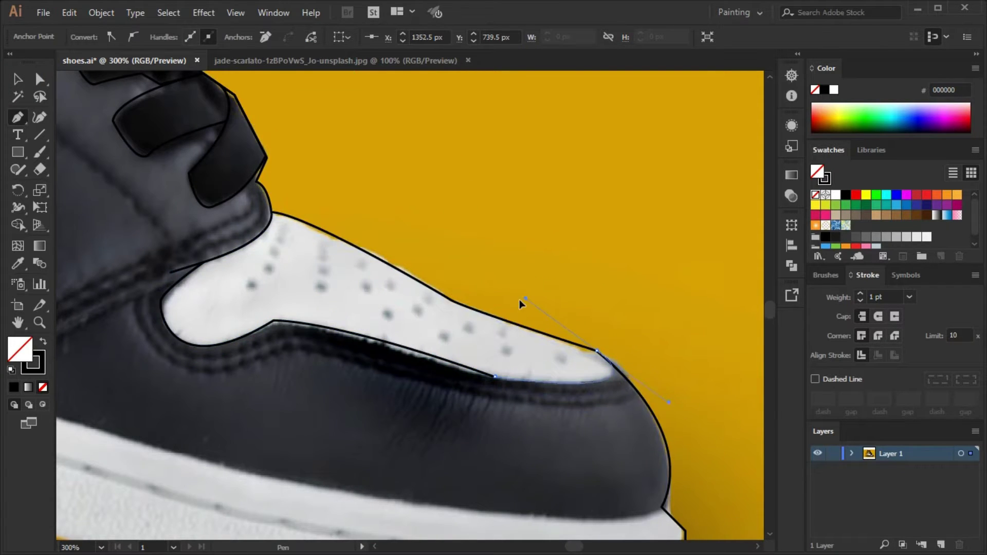
{"action": "left_click", "coordinate": [877, 336]}
{"action": "left_click", "coordinate": [18, 79]}
{"action": "key", "text": "ctrl+shift+a"}
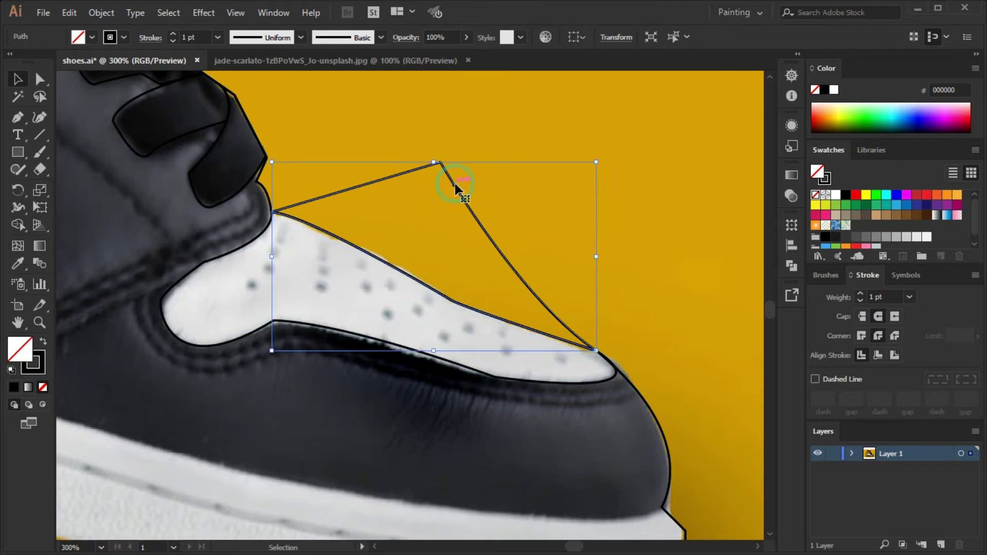
{"action": "key", "text": "ctrl+minus"}
Start a new Pen outline with anchors curving around the toe
{"action": "key", "text": "p"}
{"action": "left_click", "coordinate": [592, 383]}
{"action": "left_click", "coordinate": [595, 435]}
{"action": "left_click", "coordinate": [545, 452]}
{"action": "left_click_drag", "start_coordinate": [219, 334], "coordinate": [104, 284]}
{"action": "scroll", "coordinate": [253, 209], "scroll_direction": "up", "scroll_amount": 5}
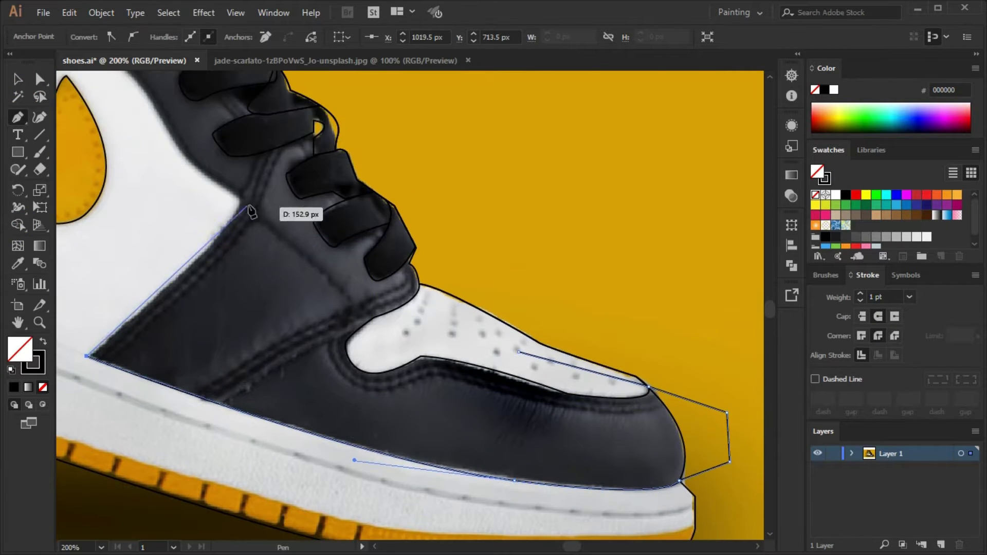
{"action": "scroll", "coordinate": [325, 298], "scroll_direction": "up", "scroll_amount": 3}
Continue the outline past the swoosh and along the collar, closing it at the start
{"action": "left_click", "coordinate": [407, 383]}
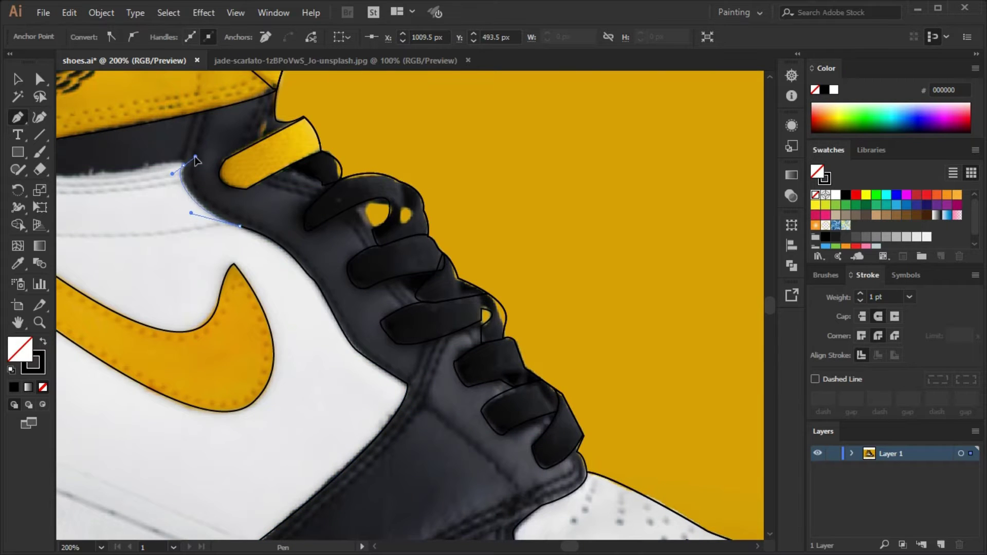
{"action": "scroll", "coordinate": [196, 160], "scroll_direction": "up", "scroll_amount": 3}
{"action": "scroll", "coordinate": [190, 239], "scroll_direction": "left", "scroll_amount": 5}
{"action": "left_click", "coordinate": [540, 165]}
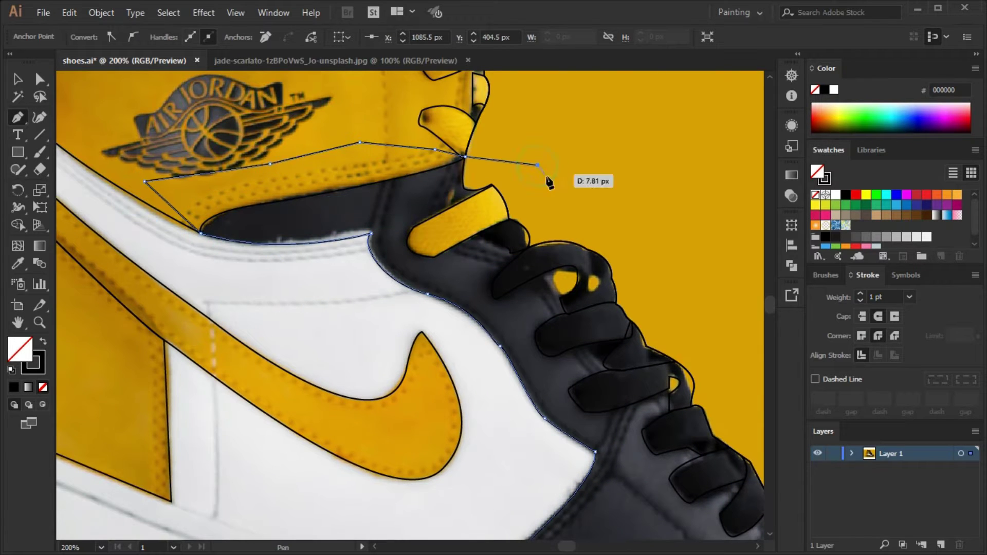
{"action": "scroll", "coordinate": [591, 309], "scroll_direction": "down", "scroll_amount": 5}
{"action": "scroll", "coordinate": [591, 308], "scroll_direction": "right", "scroll_amount": 7}
{"action": "left_click", "coordinate": [623, 375]}
{"action": "scroll", "coordinate": [513, 370], "scroll_direction": "down", "scroll_amount": 7}
{"action": "scroll", "coordinate": [514, 370], "scroll_direction": "right", "scroll_amount": 6}
{"action": "left_click", "coordinate": [392, 369]}
{"action": "key", "text": "ctrl+1"}
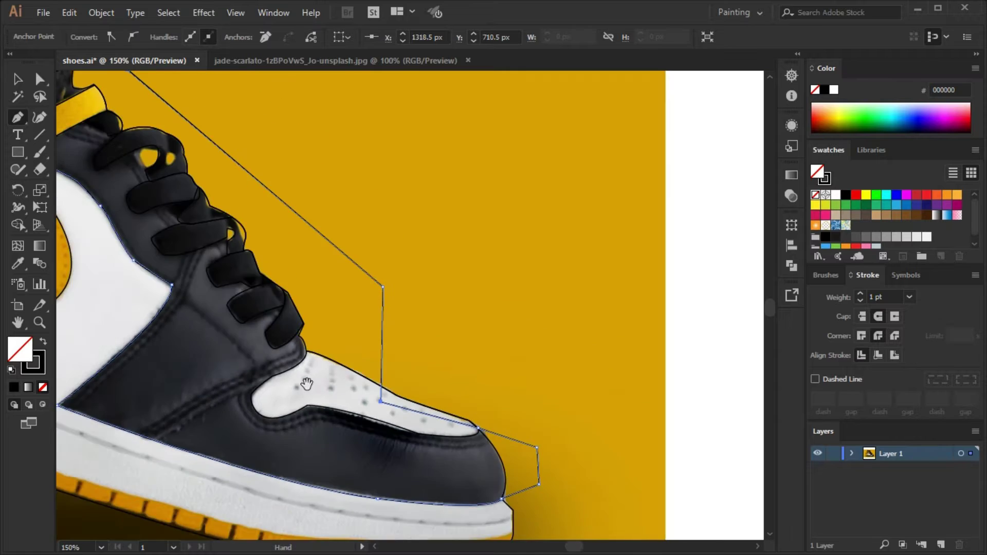
Select the new dark-panel outline and refine it with Shape Builder
{"action": "left_click", "coordinate": [527, 386], "text": "shift"}
{"action": "key", "text": "shift+m"}
{"action": "key", "text": "v"}
{"action": "left_click", "coordinate": [624, 355]}
{"action": "left_click", "coordinate": [496, 274]}
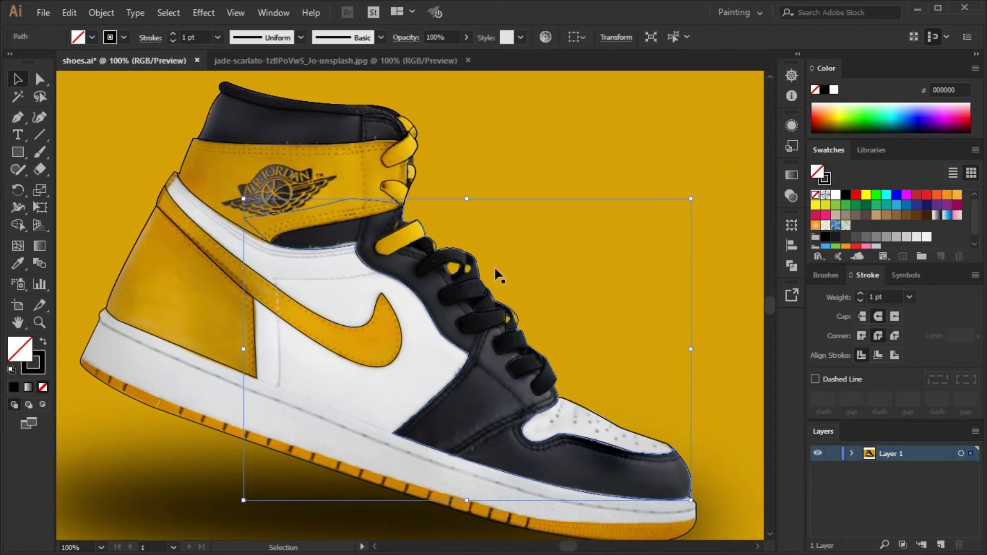
Merge the overlapping lace pieces into one shape with Shape Builder
{"action": "scroll", "coordinate": [355, 221], "scroll_direction": "up", "scroll_amount": 2}
{"action": "key", "text": "shift+m"}
{"action": "left_click_drag", "start_coordinate": [506, 231], "coordinate": [446, 263]}
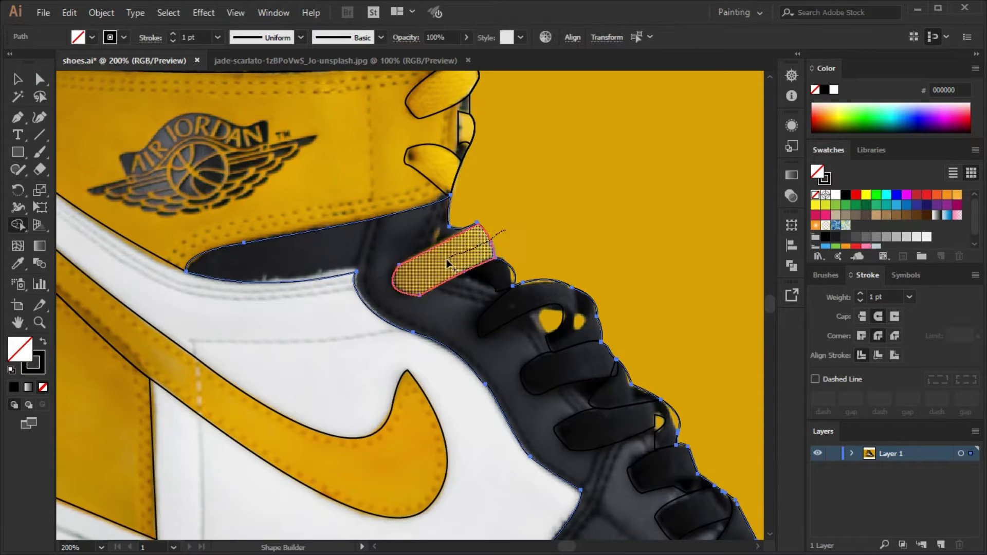
{"action": "scroll", "coordinate": [446, 264], "scroll_direction": "down", "scroll_amount": 3}
Select all traced outlines and merge the lace region with Shape Builder
{"action": "left_click", "coordinate": [17, 80]}
{"action": "left_click", "coordinate": [331, 92]}
{"action": "left_click", "coordinate": [17, 224]}
{"action": "key", "text": "v"}
{"action": "left_click", "coordinate": [688, 366]}
{"action": "key", "text": "ctrl+a"}
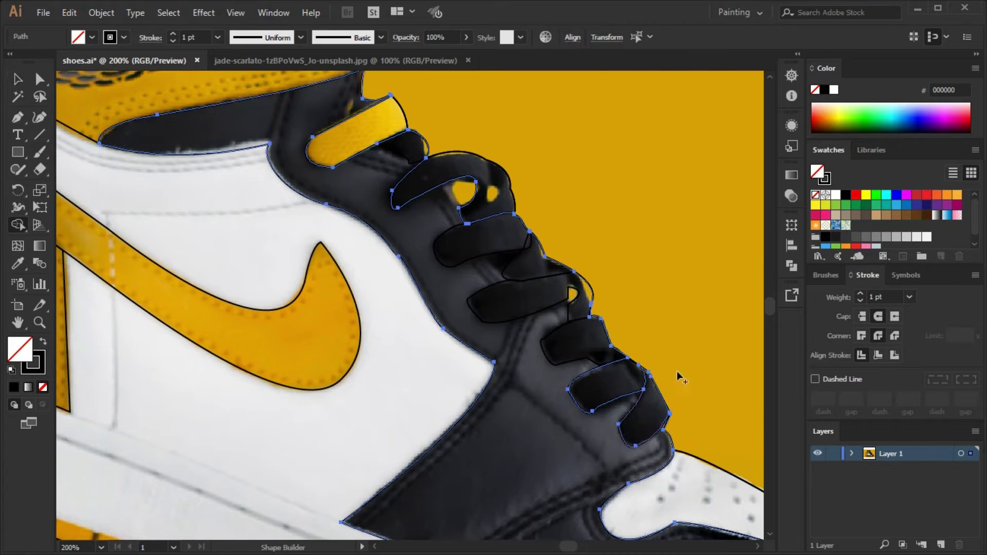
{"action": "key", "text": "shift+m"}
{"action": "left_click", "coordinate": [535, 318]}
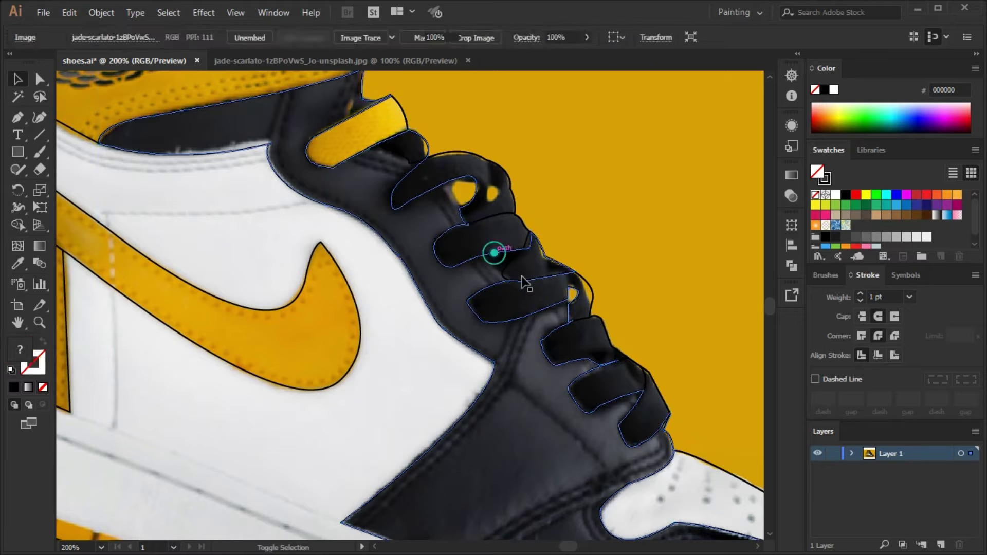
Save the drawing and give the traced outlines a red FF0000 stroke
{"action": "key", "text": "ctrl+1"}
{"action": "key", "text": "ctrl+s"}
{"action": "left_click", "coordinate": [856, 194]}
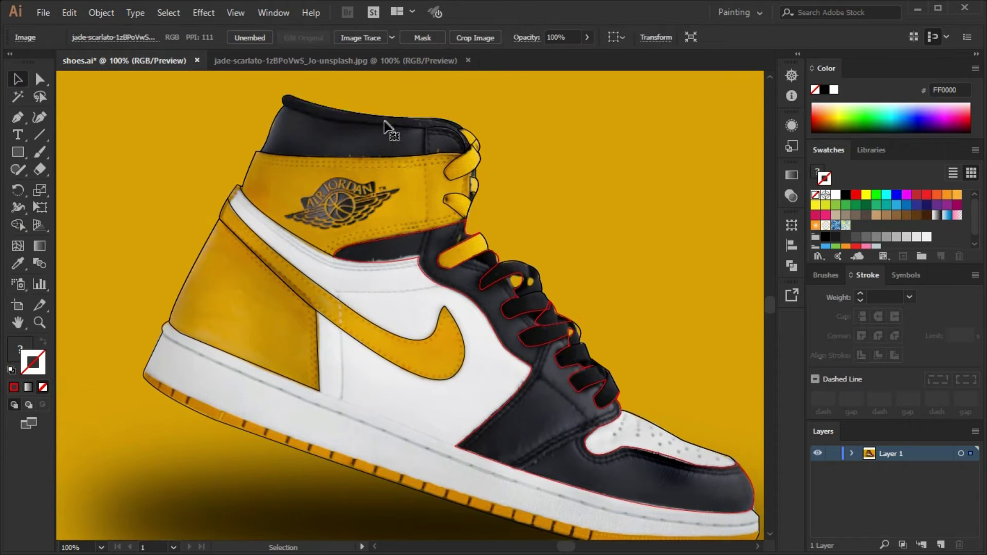
Place Pen anchors along the white midsole from the heel side
{"action": "key", "text": "p"}
{"action": "scroll", "coordinate": [562, 364], "scroll_direction": "down", "scroll_amount": 2}
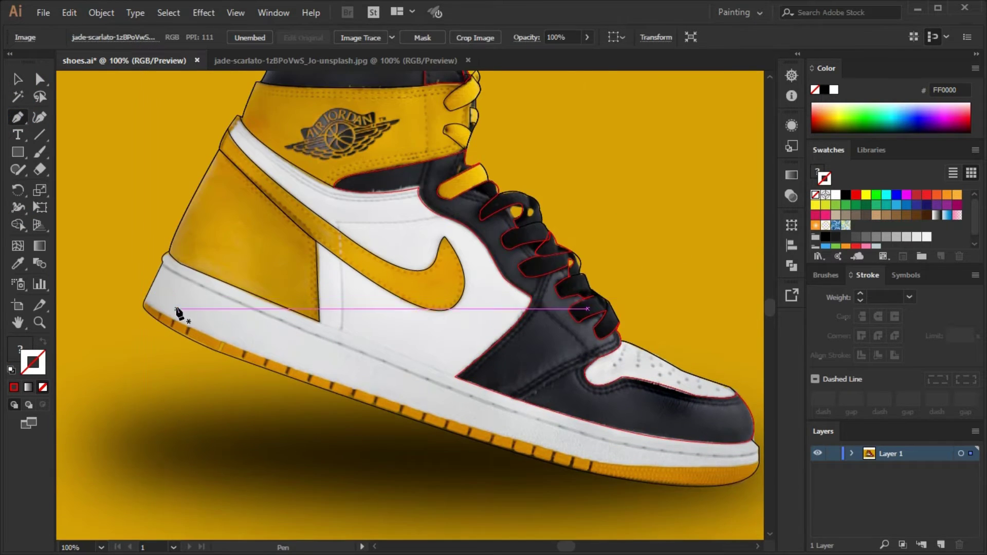
{"action": "left_click", "coordinate": [210, 370]}
{"action": "key", "text": "ctrl+plus"}
{"action": "left_click", "coordinate": [338, 389]}
{"action": "scroll", "coordinate": [627, 414], "scroll_direction": "right", "scroll_amount": 5}
{"action": "scroll", "coordinate": [551, 392], "scroll_direction": "down", "scroll_amount": 2}
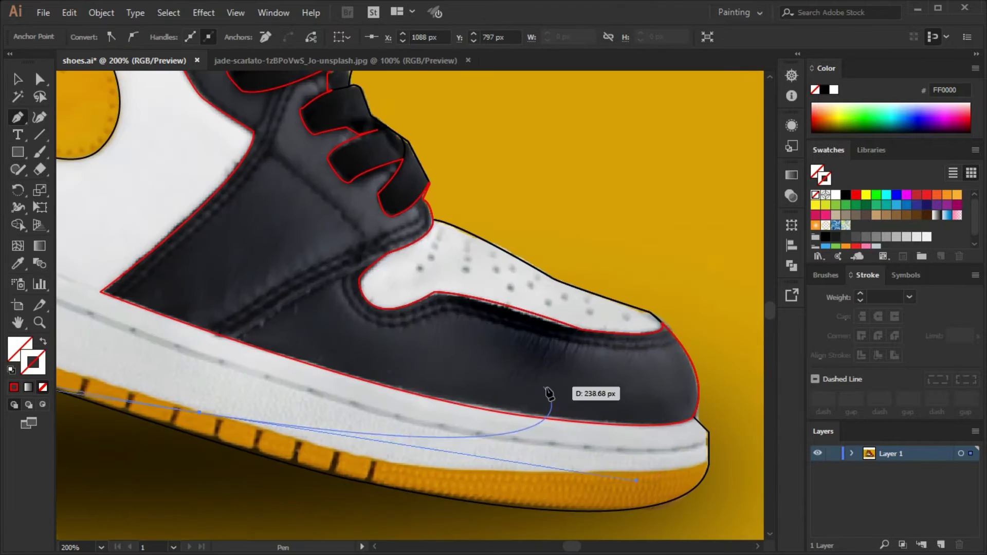
{"action": "key", "text": "ctrl+0"}
{"action": "scroll", "coordinate": [352, 395], "scroll_direction": "up", "scroll_amount": 3}
Continue the sole outline with anchors at the toe end and around the heel
{"action": "left_click", "coordinate": [679, 485]}
{"action": "scroll", "coordinate": [474, 452], "scroll_direction": "down", "scroll_amount": 1}
{"action": "scroll", "coordinate": [565, 468], "scroll_direction": "right", "scroll_amount": 3}
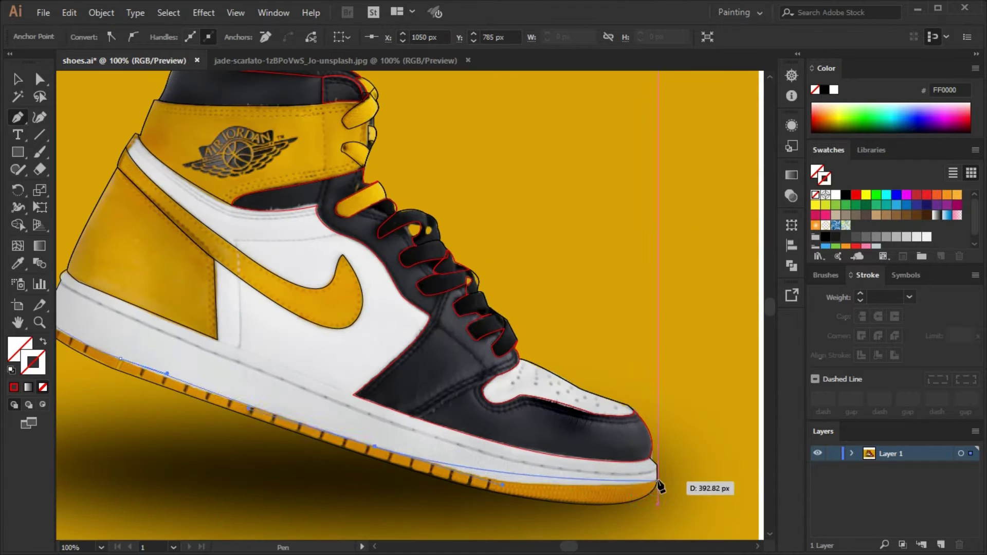
{"action": "left_click", "coordinate": [680, 501]}
{"action": "scroll", "coordinate": [360, 360], "scroll_direction": "up", "scroll_amount": 2}
{"action": "left_click", "coordinate": [114, 361]}
{"action": "left_click", "coordinate": [153, 315]}
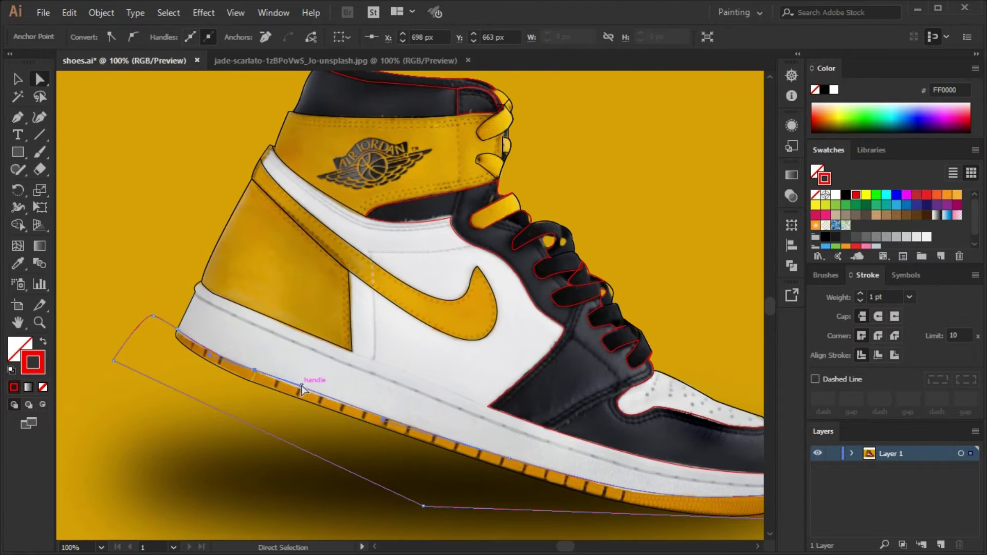
{"action": "scroll", "coordinate": [301, 389], "scroll_direction": "up", "scroll_amount": 2}
Deselect everything and reset the view back onto the shoe
{"action": "key", "text": "ctrl+0"}
{"action": "key", "text": "ctrl+1"}
{"action": "key", "text": "v"}
{"action": "left_click", "coordinate": [168, 355]}
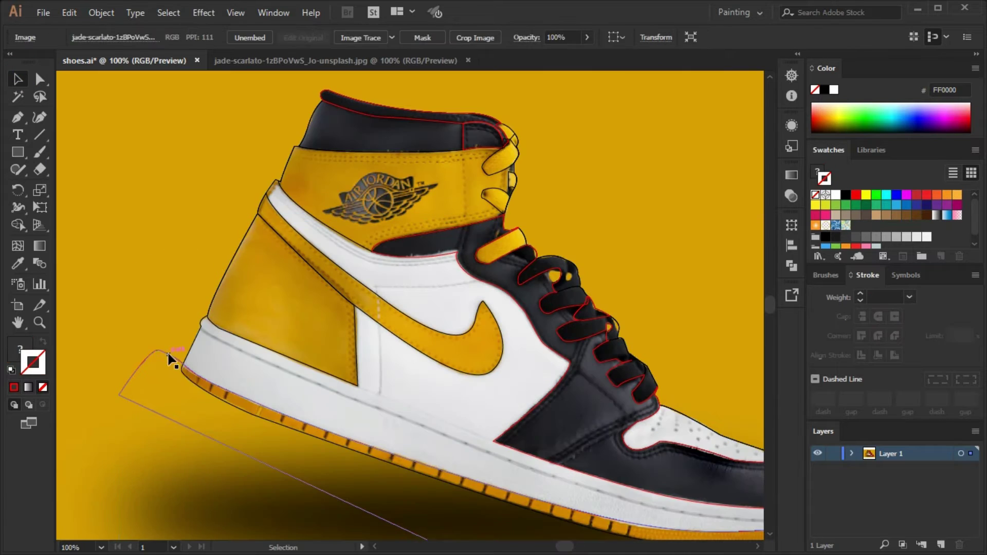
{"action": "key", "text": "ctrl+shift+a"}
{"action": "key", "text": "ctrl+minus"}
{"action": "key", "text": "ctrl+0"}
{"action": "key", "text": "ctrl+1"}
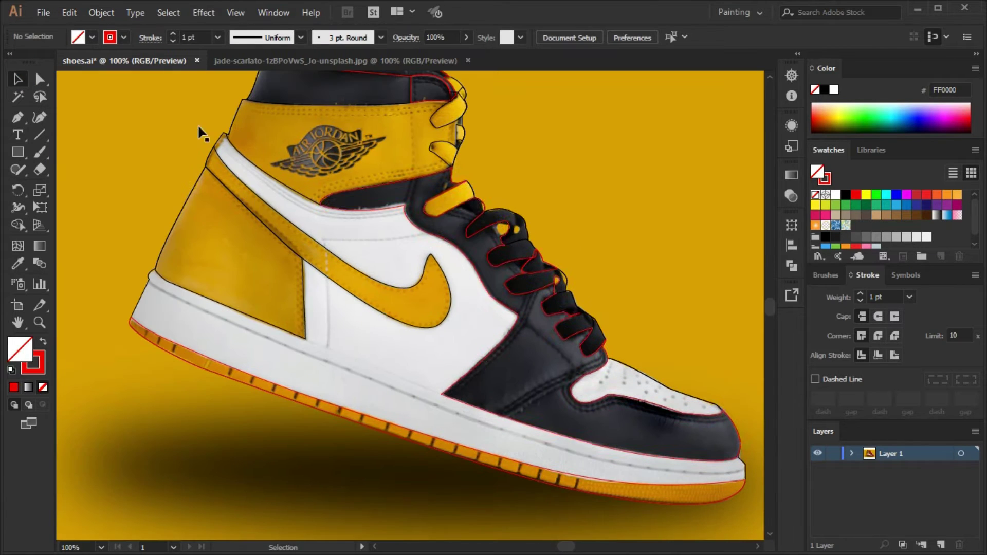
Trace a new midsole outline from the heel along the sole top and edge
{"action": "left_click_drag", "start_coordinate": [154, 268], "coordinate": [187, 269]}
{"action": "left_click", "coordinate": [305, 338]}
{"action": "left_click", "coordinate": [592, 492]}
{"action": "left_click", "coordinate": [320, 404]}
Split the sole region with Shape Builder and remove the stray piece left of the heel
{"action": "key", "text": "v"}
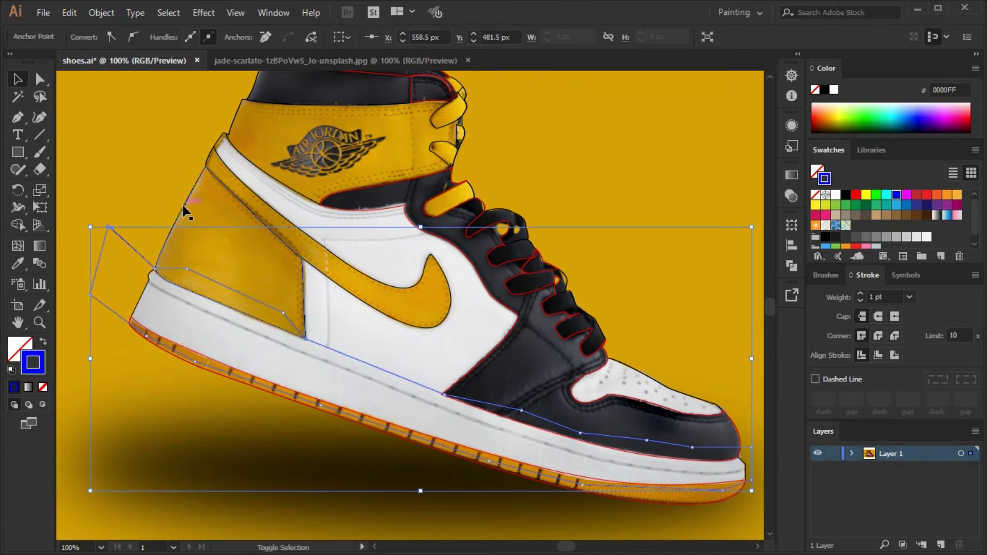
{"action": "key", "text": "ctrl+a"}
{"action": "key", "text": "shift+m"}
{"action": "left_click", "coordinate": [585, 452]}
{"action": "key", "text": "v"}
{"action": "key", "text": "shift+m"}
{"action": "left_click", "coordinate": [110, 272], "text": "alt"}
{"action": "key", "text": "v"}
Start tracing the white side panel with Pen anchors
{"action": "scroll", "coordinate": [382, 437], "scroll_direction": "up", "scroll_amount": 2}
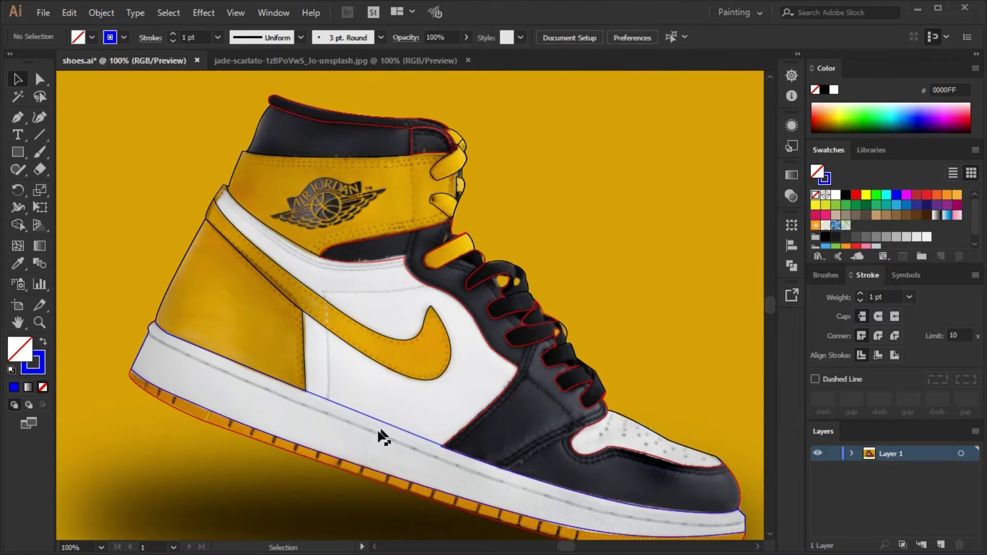
{"action": "left_click", "coordinate": [311, 325]}
{"action": "key", "text": "ctrl+plus"}
{"action": "left_click", "coordinate": [323, 403]}
{"action": "left_click", "coordinate": [569, 455]}
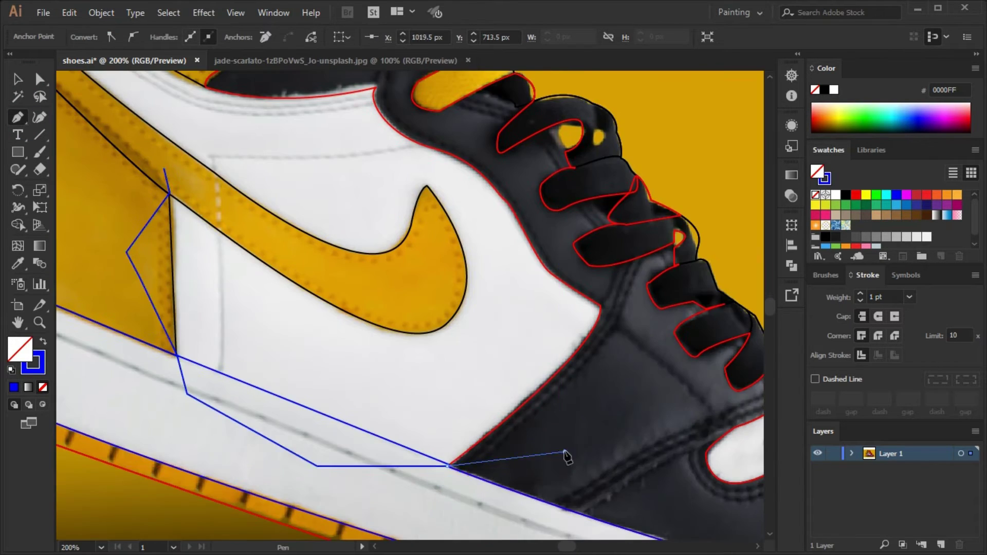
Close the white side panel outline and select all traced outlines
{"action": "left_click", "coordinate": [529, 228]}
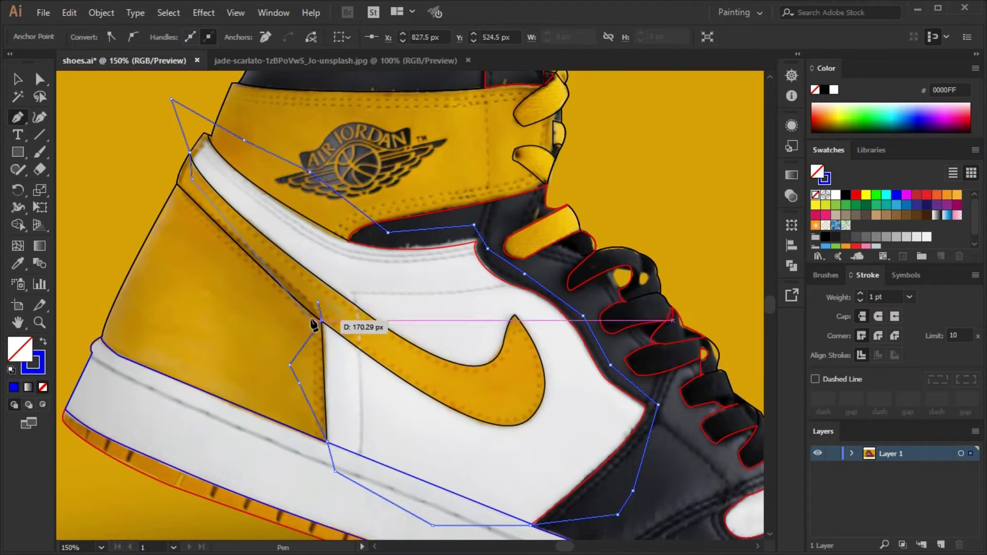
{"action": "left_click", "coordinate": [319, 320]}
{"action": "key", "text": "v"}
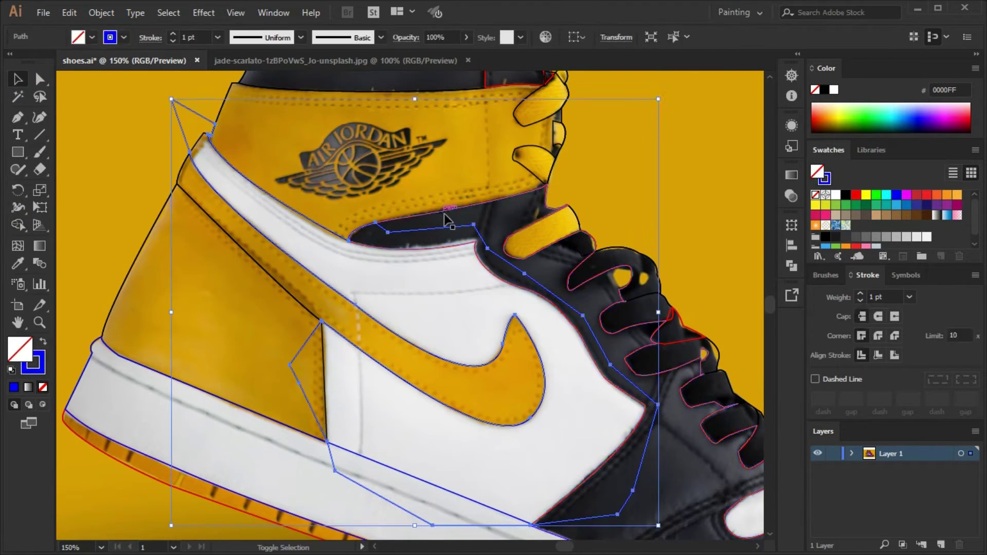
{"action": "key", "text": "ctrl+a"}
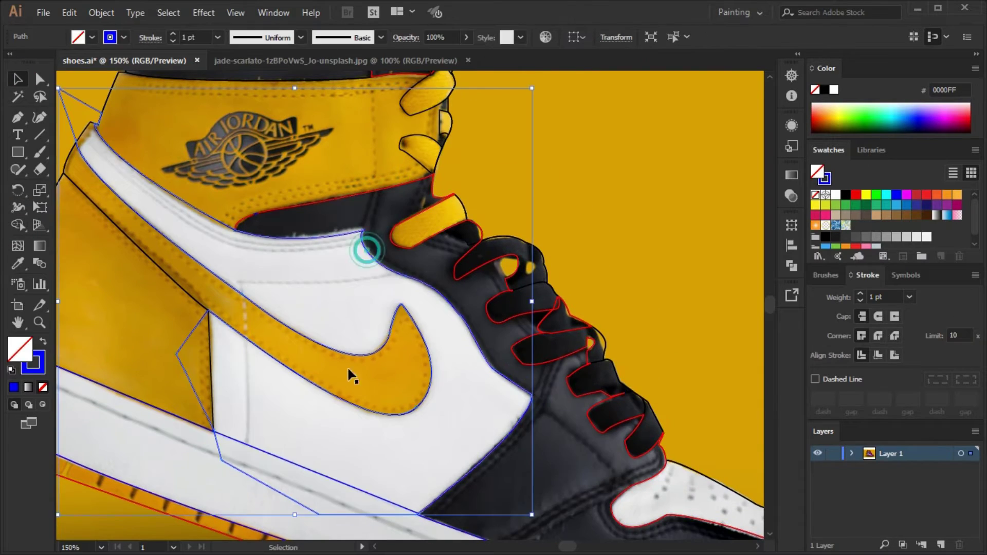
Inspect the collar outline's anchors with Direct Selection, then deselect it
{"action": "key", "text": "a"}
{"action": "left_click", "coordinate": [174, 182]}
{"action": "left_click", "coordinate": [99, 220]}
{"action": "left_click", "coordinate": [163, 198], "text": "ctrl"}
{"action": "key", "text": "ctrl+shift+a"}
{"action": "key", "text": "ctrl+minus"}
{"action": "key", "text": "ctrl+minus"}
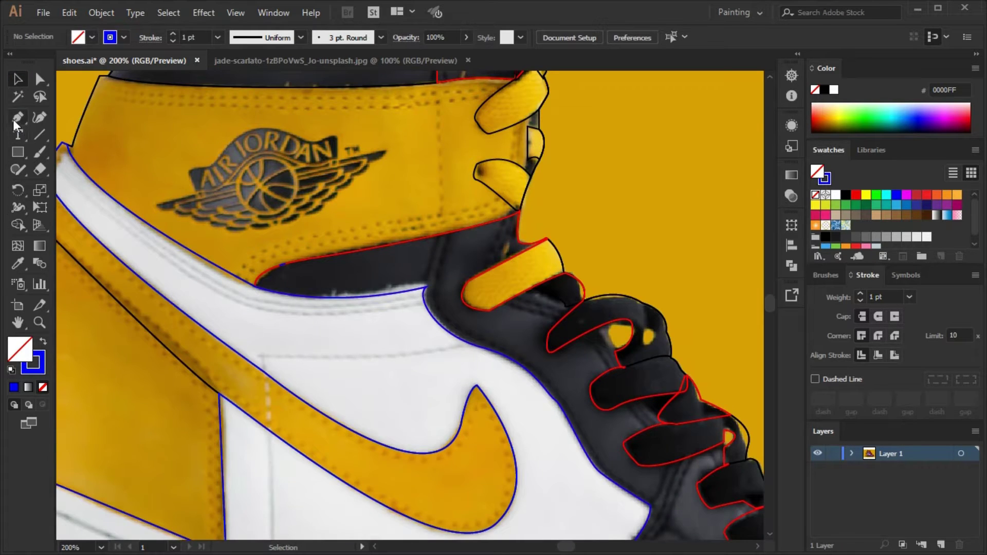
Begin a curved shading outline near the toe, then end it and undo
{"action": "key", "text": "ctrl+minus"}
{"action": "key", "text": "p"}
{"action": "left_click", "coordinate": [446, 424]}
{"action": "left_click_drag", "start_coordinate": [523, 382], "coordinate": [535, 386]}
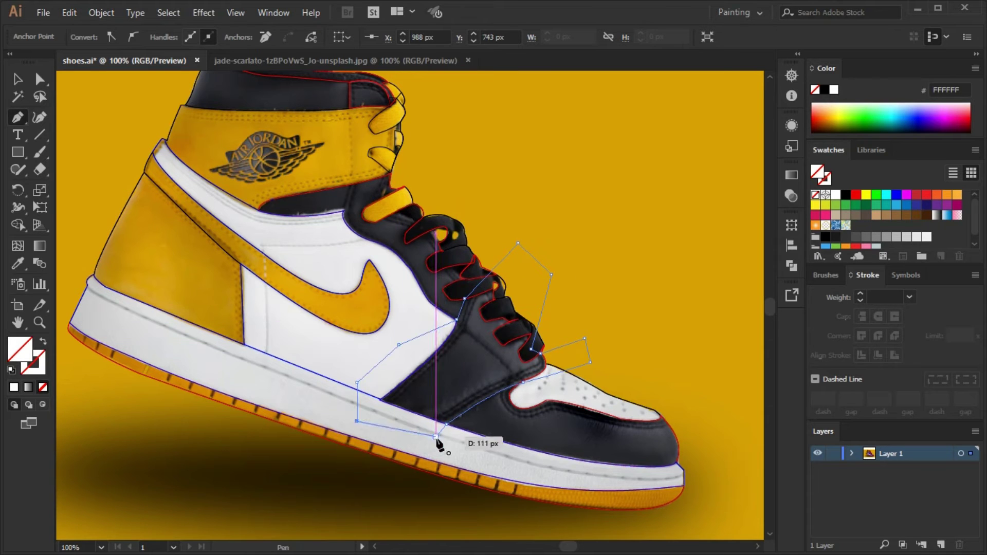
{"action": "key", "text": "v"}
{"action": "left_click", "coordinate": [544, 315]}
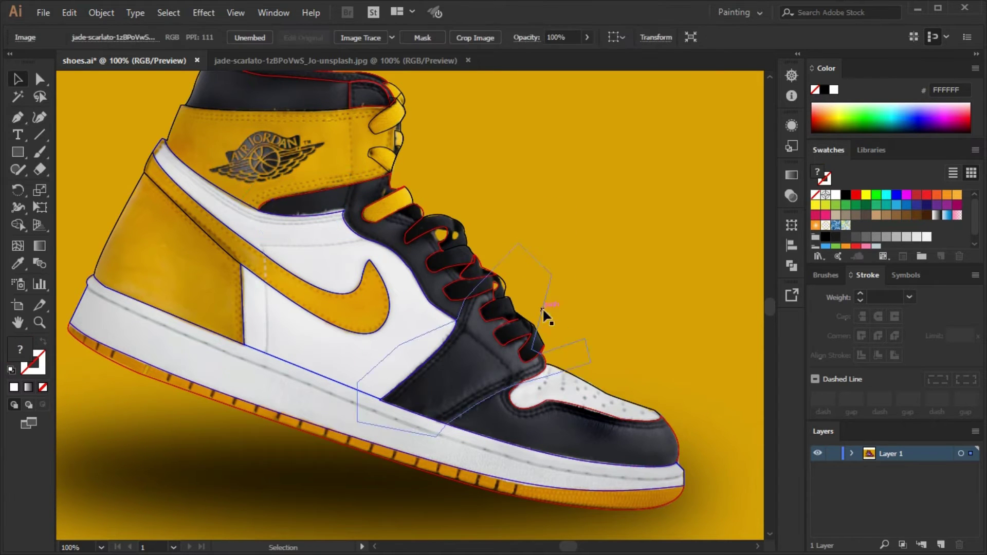
{"action": "key", "text": "ctrl+z"}
{"action": "key", "text": "ctrl+z"}
{"action": "key", "text": "ctrl+z"}
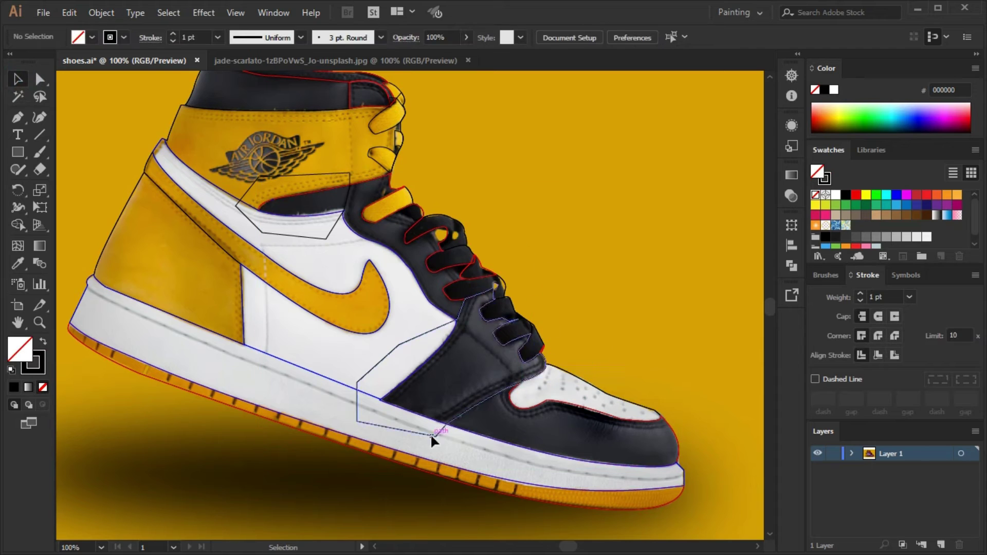
Select the sole path, the photo and the collar path in turn
{"action": "left_click", "coordinate": [503, 447]}
{"action": "left_click", "coordinate": [583, 327]}
{"action": "left_click", "coordinate": [188, 185]}
Merge the dark upper and tongue into one shape and fill it black
{"action": "key", "text": "shift+m"}
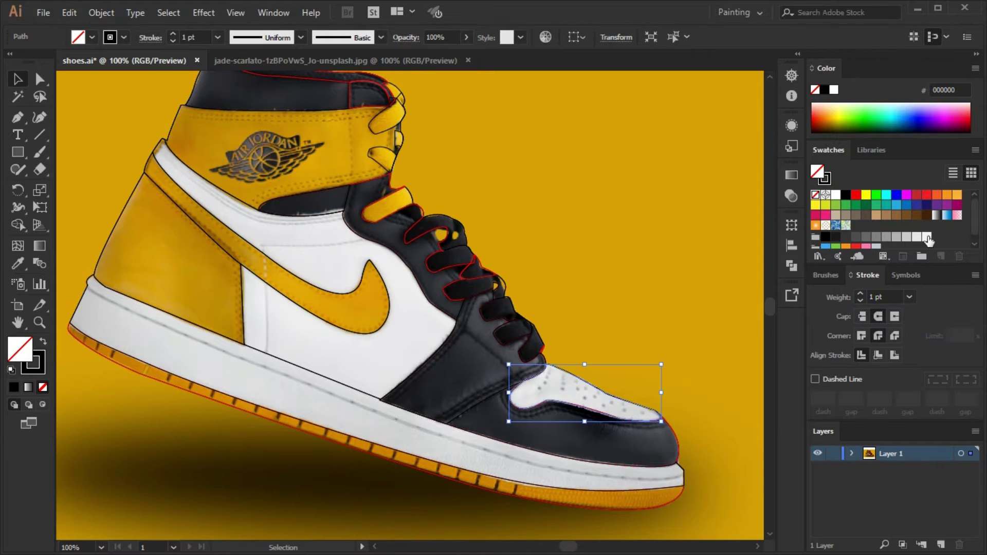
{"action": "left_click_drag", "start_coordinate": [569, 215], "coordinate": [621, 399]}
{"action": "left_click", "coordinate": [848, 242]}
Fill the first lace pieces near-black 1A1A1A
{"action": "left_click", "coordinate": [474, 403]}
{"action": "left_click", "coordinate": [287, 194]}
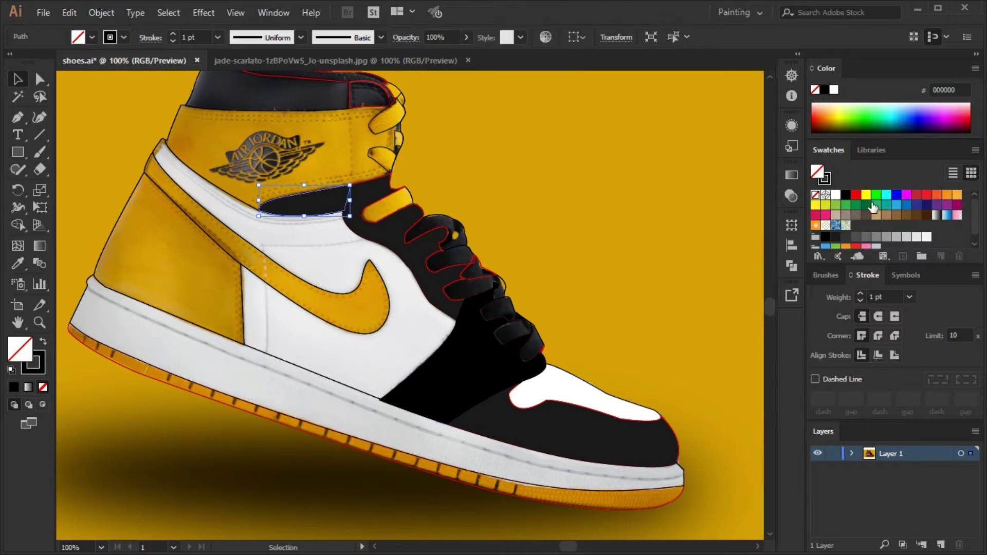
{"action": "left_click", "coordinate": [630, 302]}
{"action": "left_click", "coordinate": [524, 340]}
{"action": "left_click", "coordinate": [704, 437]}
{"action": "left_click", "coordinate": [513, 331]}
{"action": "left_click", "coordinate": [835, 236]}
Select the remaining upper and lower lace paths for the 1A1A1A fill
{"action": "left_click", "coordinate": [637, 300]}
{"action": "left_click", "coordinate": [640, 189]}
{"action": "left_click", "coordinate": [501, 309]}
{"action": "scroll", "coordinate": [535, 331], "scroll_direction": "up", "scroll_amount": 1}
{"action": "scroll", "coordinate": [535, 332], "scroll_direction": "up", "scroll_amount": 2}
{"action": "left_click", "coordinate": [509, 367]}
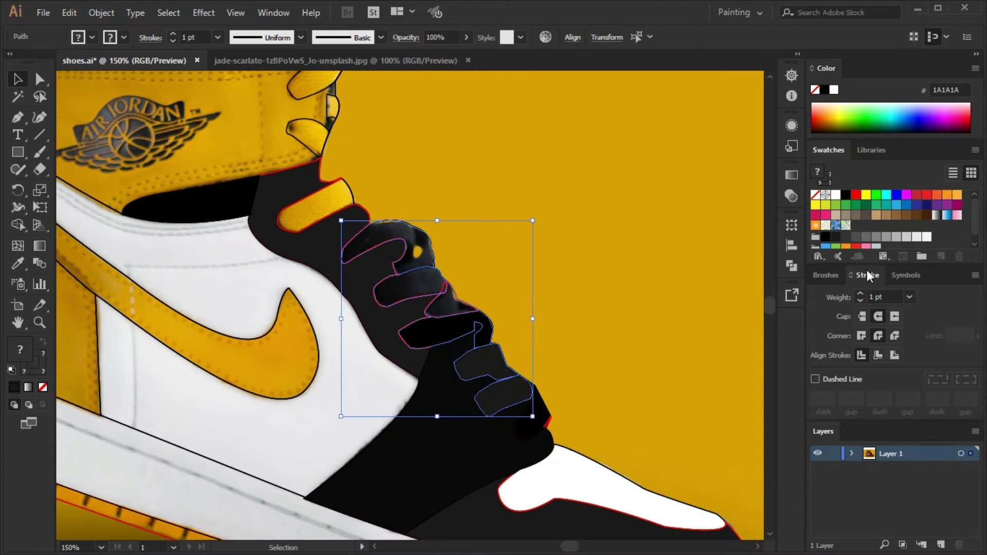
{"action": "scroll", "coordinate": [441, 216], "scroll_direction": "down", "scroll_amount": 1}
{"action": "left_click", "coordinate": [431, 219]}
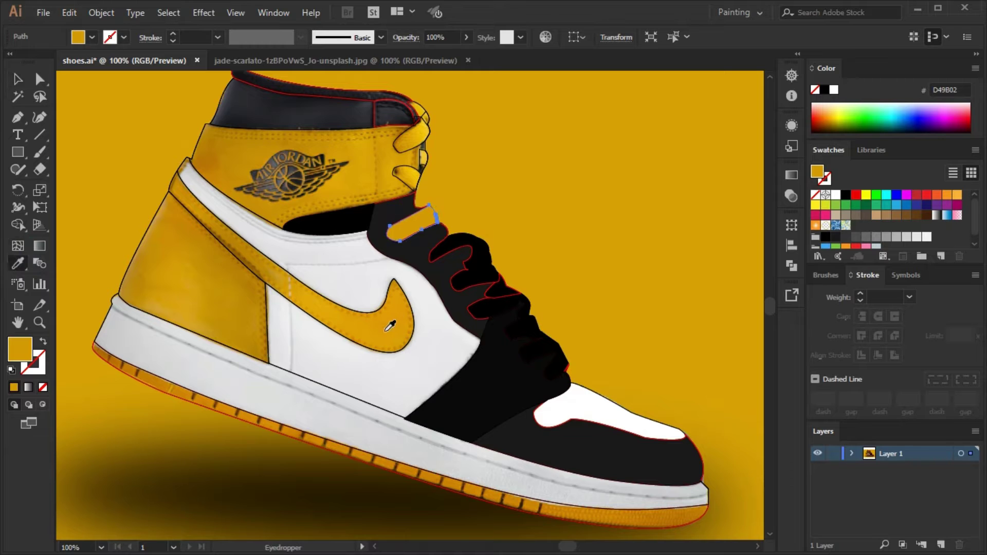
Sample yellow DB9C00 from the photo and apply it to the heel panel
{"action": "left_click", "coordinate": [606, 400]}
{"action": "left_click", "coordinate": [198, 231]}
{"action": "key", "text": "i"}
{"action": "left_click", "coordinate": [84, 129]}
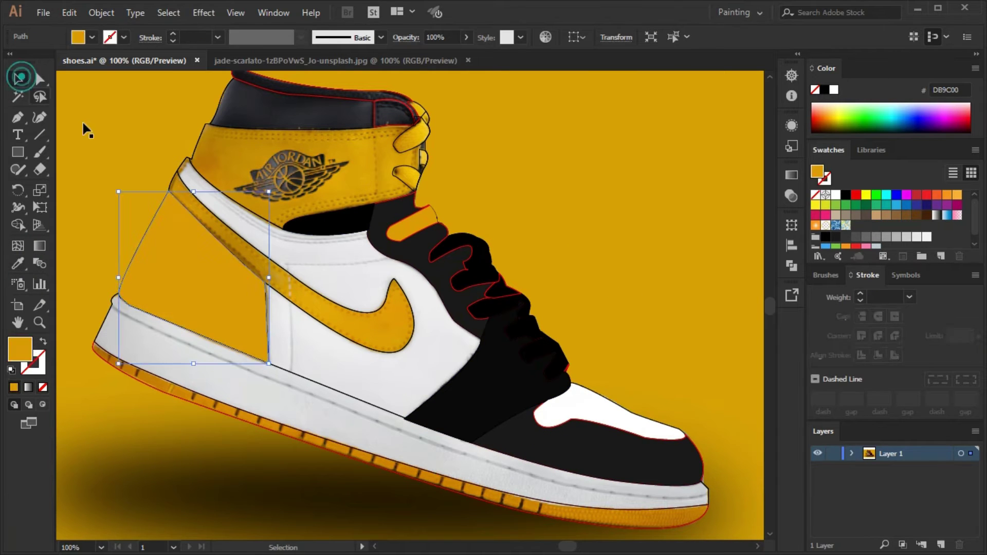
{"action": "left_click", "coordinate": [15, 79]}
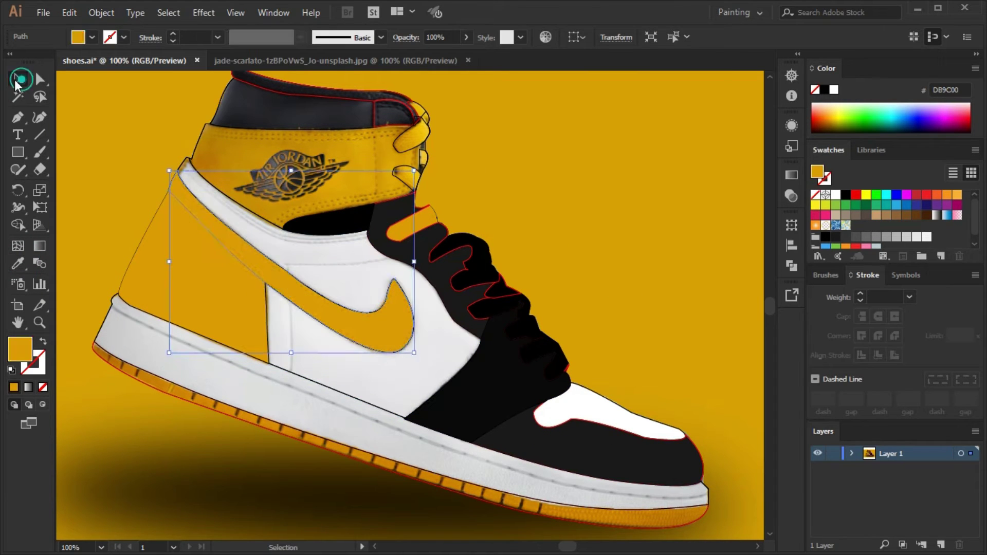
Fill the midsole light grey F2F2F2 and deselect it
{"action": "left_click", "coordinate": [378, 393]}
{"action": "left_click", "coordinate": [926, 238]}
{"action": "key", "text": "ctrl+shift+a"}
Trace the first notch shapes at the heel end of the outsole with the Pen tool
{"action": "scroll", "coordinate": [98, 384], "scroll_direction": "up", "scroll_amount": 3}
{"action": "key", "text": "p"}
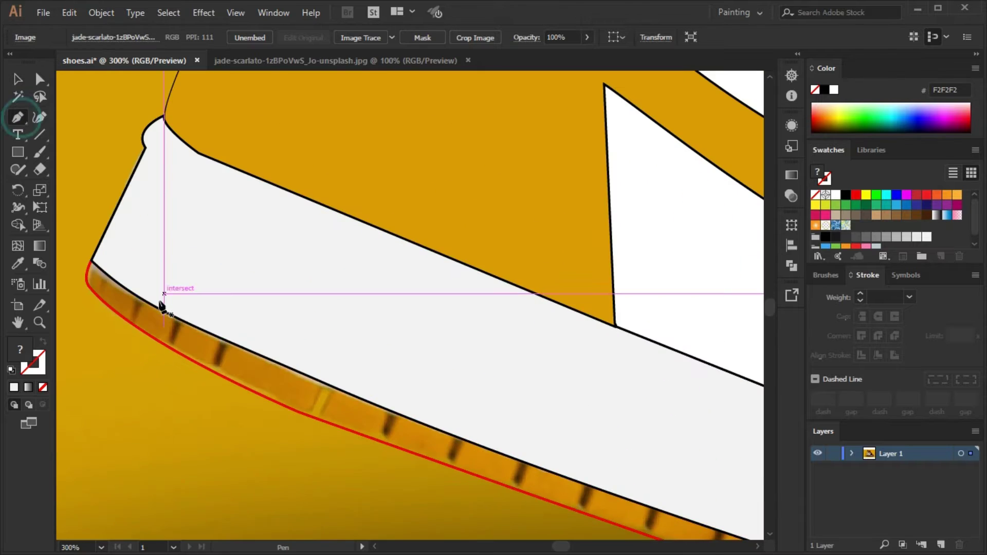
{"action": "left_click_drag", "start_coordinate": [135, 301], "coordinate": [140, 279]}
{"action": "left_click", "coordinate": [191, 303]}
{"action": "left_click", "coordinate": [167, 349]}
{"action": "left_click", "coordinate": [176, 324]}
{"action": "left_click", "coordinate": [240, 325]}
{"action": "left_click", "coordinate": [220, 336]}
{"action": "left_click", "coordinate": [211, 370]}
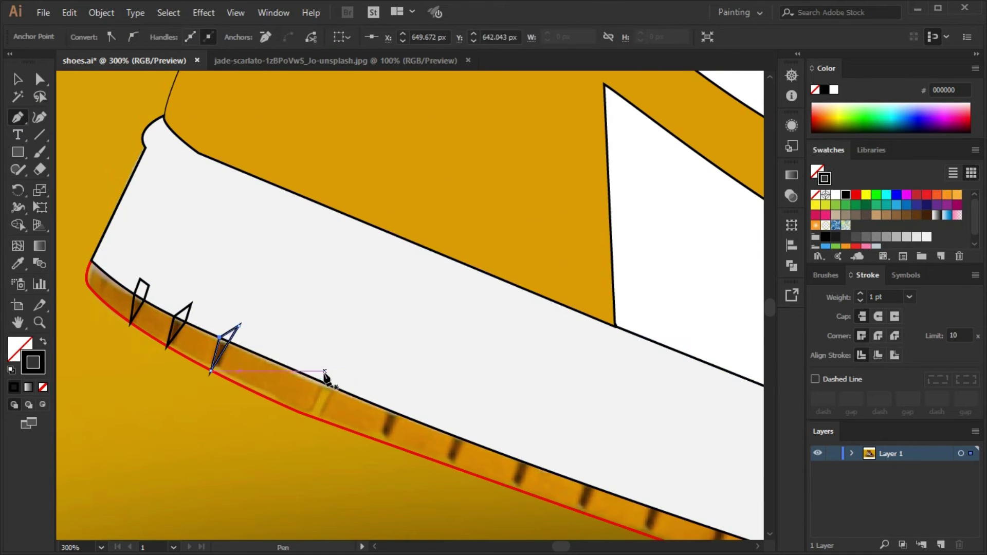
{"action": "left_click", "coordinate": [307, 425]}
{"action": "left_click", "coordinate": [341, 377]}
Trace the next notch shapes across the middle of the outsole
{"action": "left_click", "coordinate": [323, 371]}
{"action": "scroll", "coordinate": [379, 441], "scroll_direction": "down", "scroll_amount": 3}
{"action": "left_click", "coordinate": [320, 324]}
{"action": "left_click", "coordinate": [354, 311]}
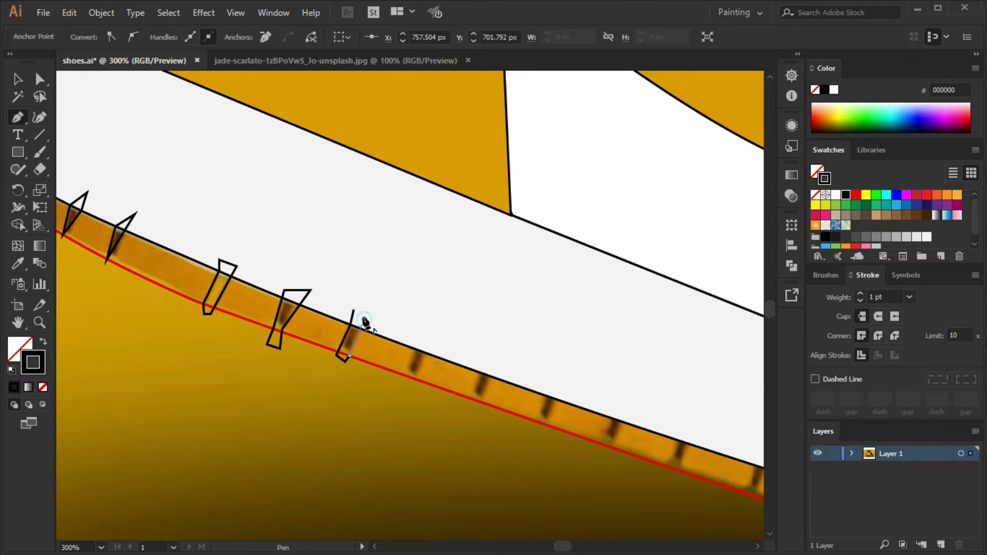
{"action": "left_click", "coordinate": [408, 388]}
{"action": "left_click", "coordinate": [426, 343]}
{"action": "left_click", "coordinate": [414, 336]}
{"action": "left_click", "coordinate": [468, 407]}
{"action": "left_click_drag", "start_coordinate": [489, 362], "coordinate": [496, 368]}
{"action": "left_click", "coordinate": [561, 389]}
{"action": "left_click", "coordinate": [555, 384]}
{"action": "scroll", "coordinate": [372, 315], "scroll_direction": "down", "scroll_amount": 3}
{"action": "scroll", "coordinate": [371, 315], "scroll_direction": "right", "scroll_amount": 5}
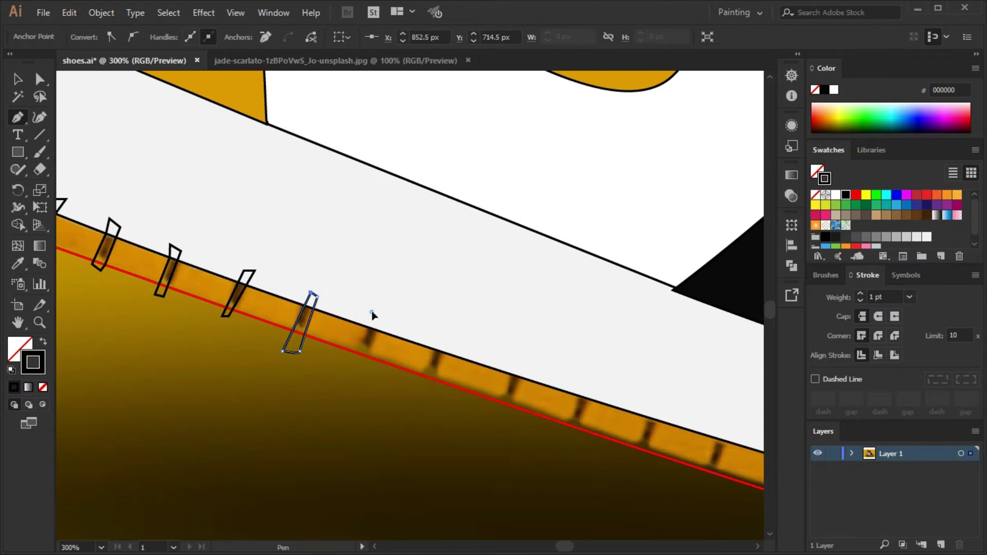
Trace another outsole notch and undo an accidental stray anchor
{"action": "left_click", "coordinate": [512, 353]}
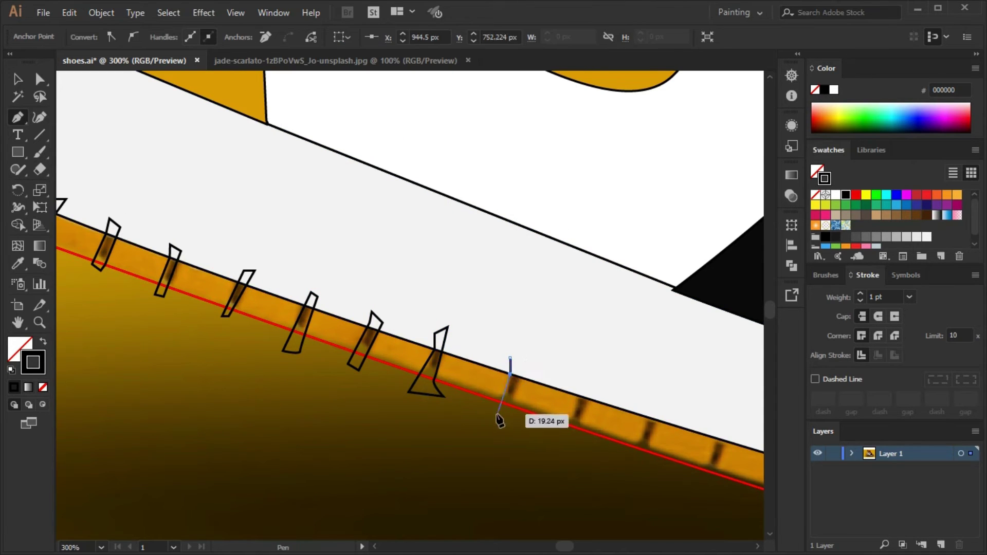
{"action": "left_click", "coordinate": [498, 416]}
{"action": "left_click", "coordinate": [509, 416]}
{"action": "left_click", "coordinate": [528, 361]}
{"action": "scroll", "coordinate": [440, 412], "scroll_direction": "down", "scroll_amount": 3}
{"action": "left_click", "coordinate": [364, 272]}
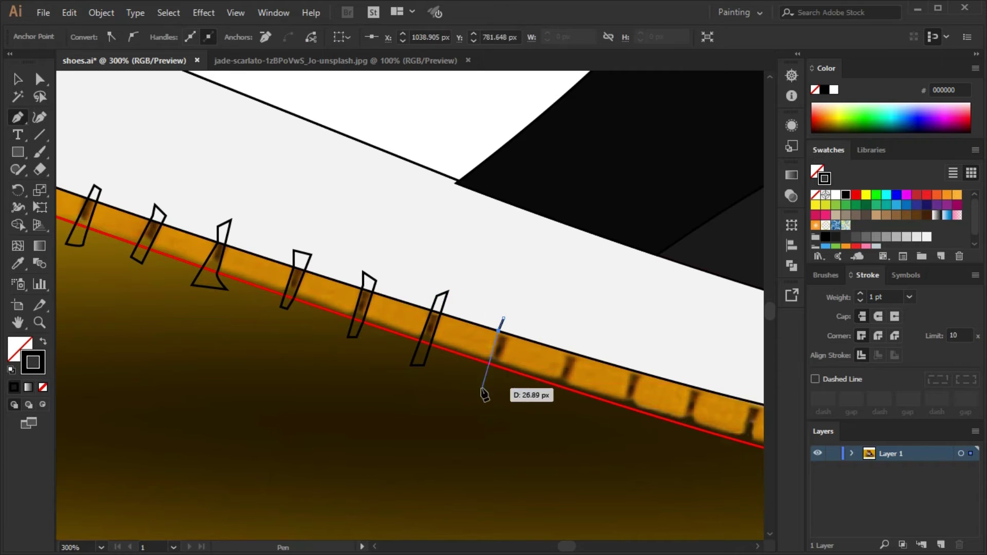
{"action": "key", "text": "ctrl+z"}
{"action": "scroll", "coordinate": [575, 359], "scroll_direction": "down", "scroll_amount": 3}
{"action": "scroll", "coordinate": [576, 359], "scroll_direction": "right", "scroll_amount": 5}
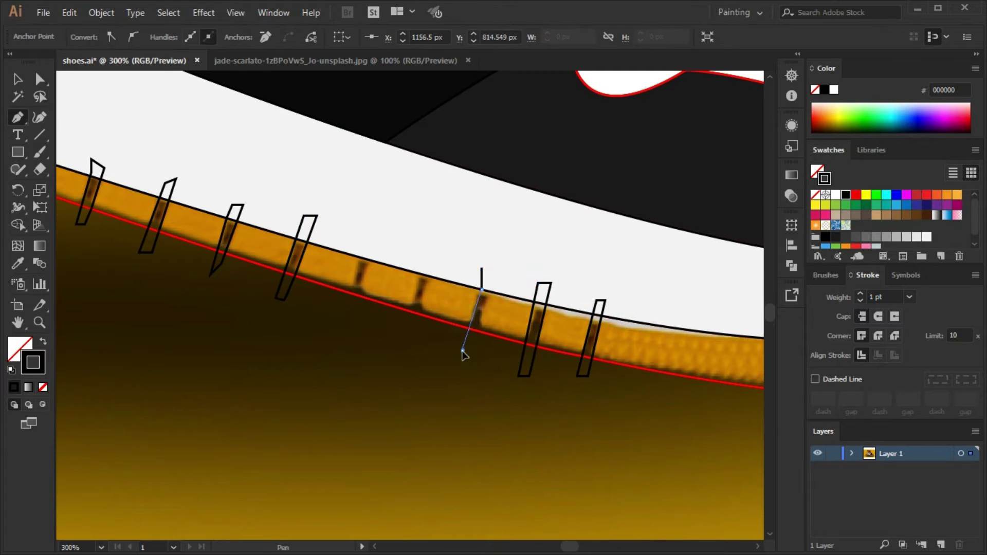
Trace the last notches in the remaining gap and select all the notch shapes
{"action": "left_click", "coordinate": [463, 355]}
{"action": "left_click", "coordinate": [481, 268]}
{"action": "left_click", "coordinate": [420, 249]}
{"action": "left_click", "coordinate": [398, 346]}
{"action": "left_click", "coordinate": [363, 233]}
{"action": "left_click", "coordinate": [337, 333]}
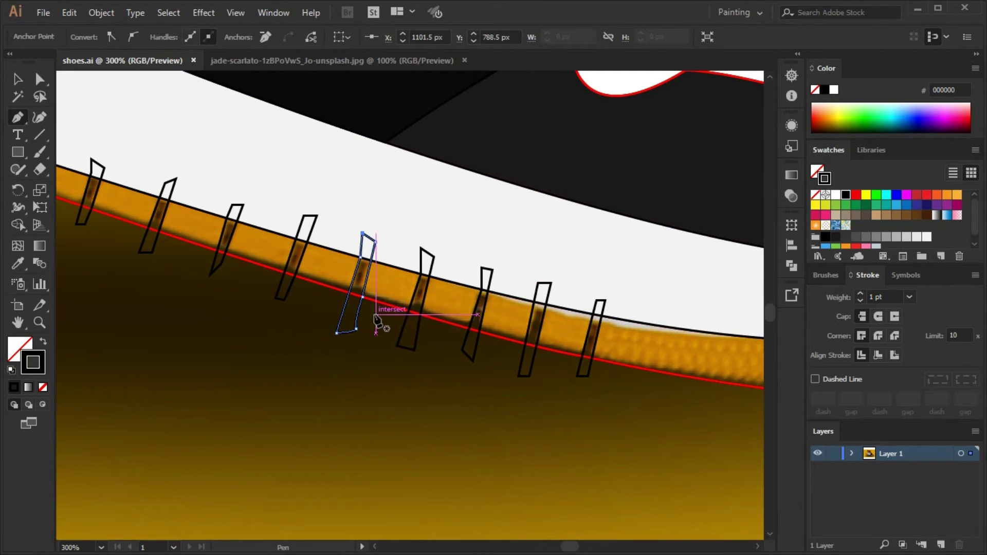
{"action": "key", "text": "ctrl+a"}
{"action": "key", "text": "ctrl+minus"}
Fill the selected notches with dark brown 684601 and zoom out to the whole shoe
{"action": "key", "text": "i"}
{"action": "double_click", "coordinate": [20, 349]}
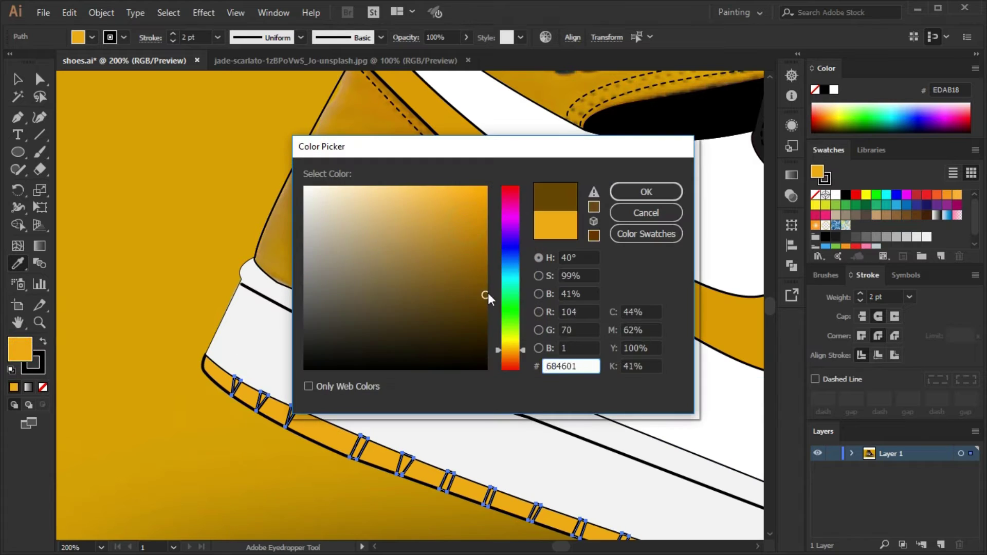
{"action": "key", "text": "Return"}
{"action": "key", "text": "ctrl+1"}
{"action": "scroll", "coordinate": [272, 417], "scroll_direction": "down", "scroll_amount": 3}
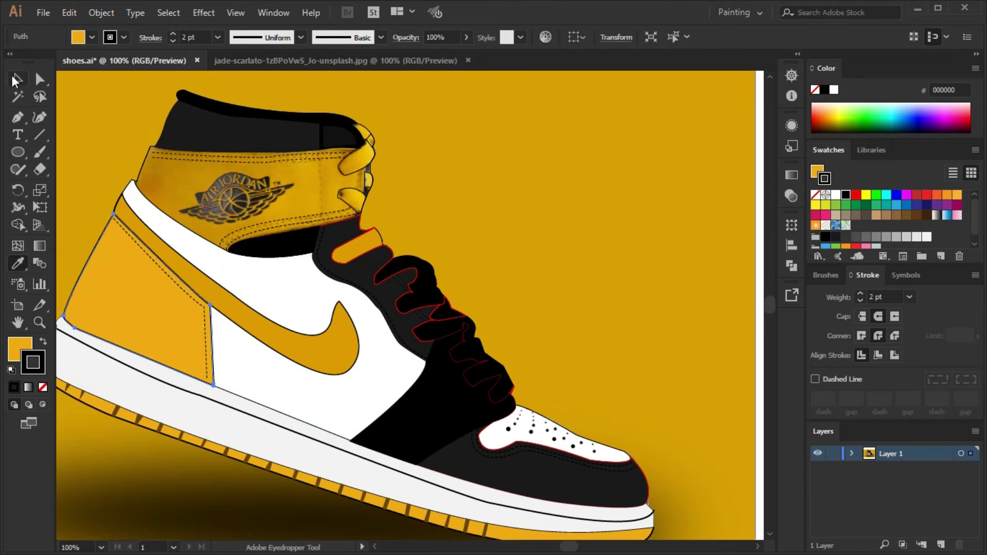
Select the strap, collar and photo pieces in turn, then clear the selection
{"action": "left_click", "coordinate": [114, 199]}
{"action": "left_click", "coordinate": [502, 257]}
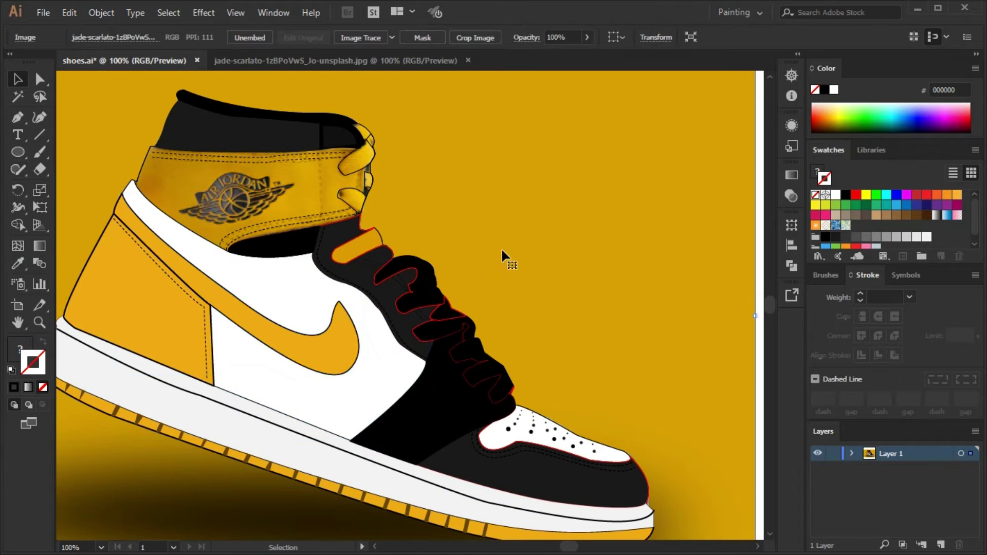
{"action": "scroll", "coordinate": [365, 169], "scroll_direction": "up", "scroll_amount": 1}
{"action": "left_click", "coordinate": [363, 209]}
{"action": "left_click", "coordinate": [414, 122]}
{"action": "left_click", "coordinate": [307, 96]}
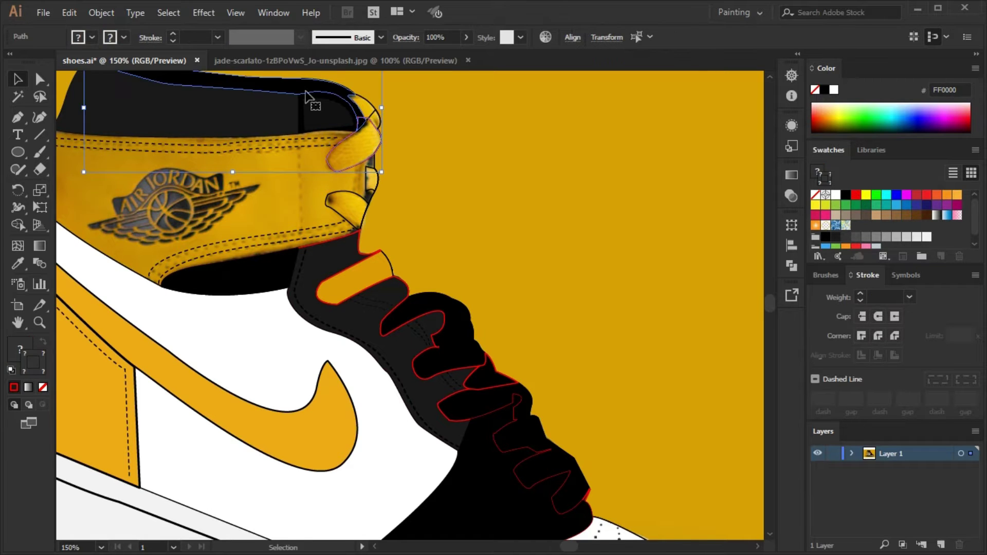
{"action": "left_click", "coordinate": [17, 79]}
{"action": "left_click", "coordinate": [371, 112]}
{"action": "key", "text": "v"}
{"action": "key", "text": "ctrl+shift+a"}
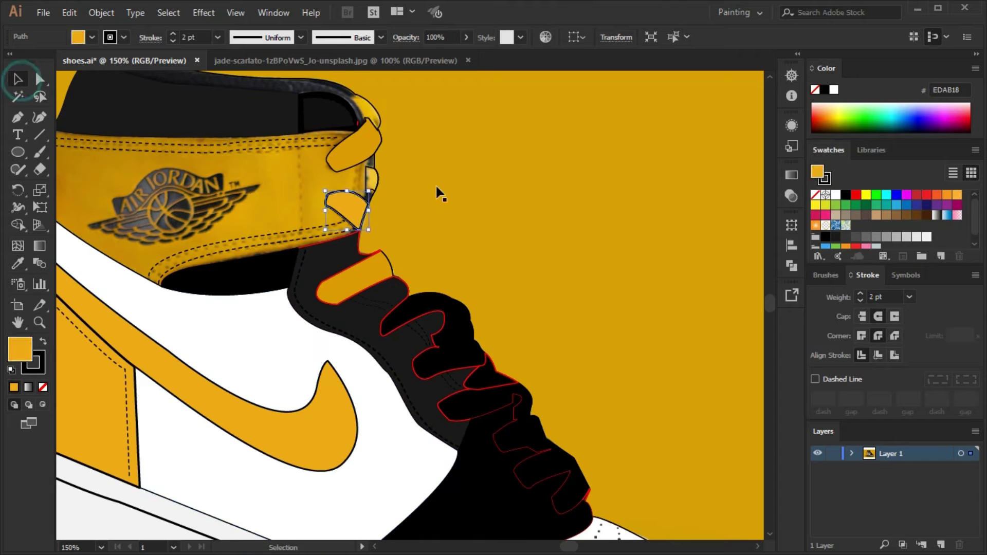
Outline the top lace loop beside the collar with a black-stroked Pen path
{"action": "key", "text": "v"}
{"action": "scroll", "coordinate": [257, 190], "scroll_direction": "up", "scroll_amount": 5}
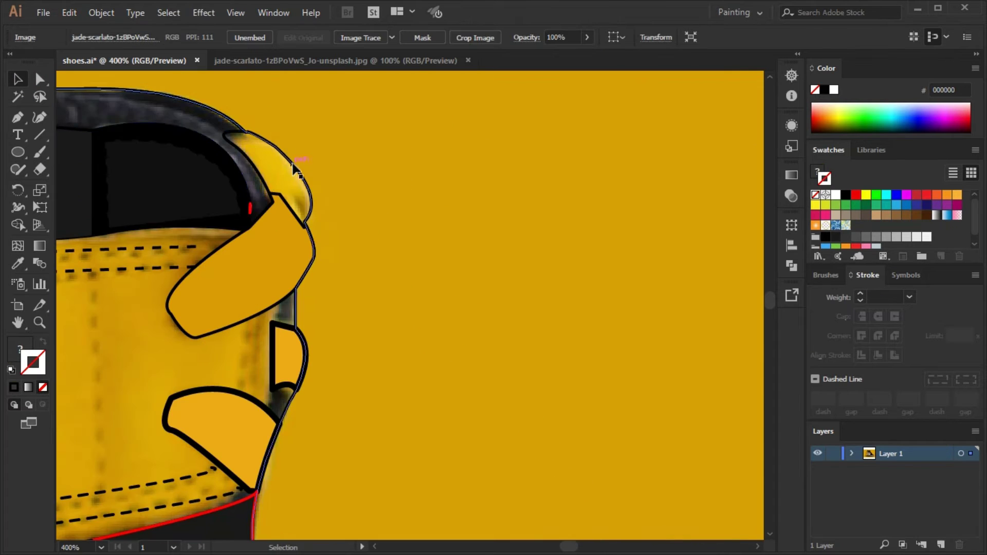
{"action": "key", "text": "p"}
{"action": "left_click_drag", "start_coordinate": [213, 124], "coordinate": [250, 104]}
{"action": "left_click", "coordinate": [845, 194]}
{"action": "key", "text": "v"}
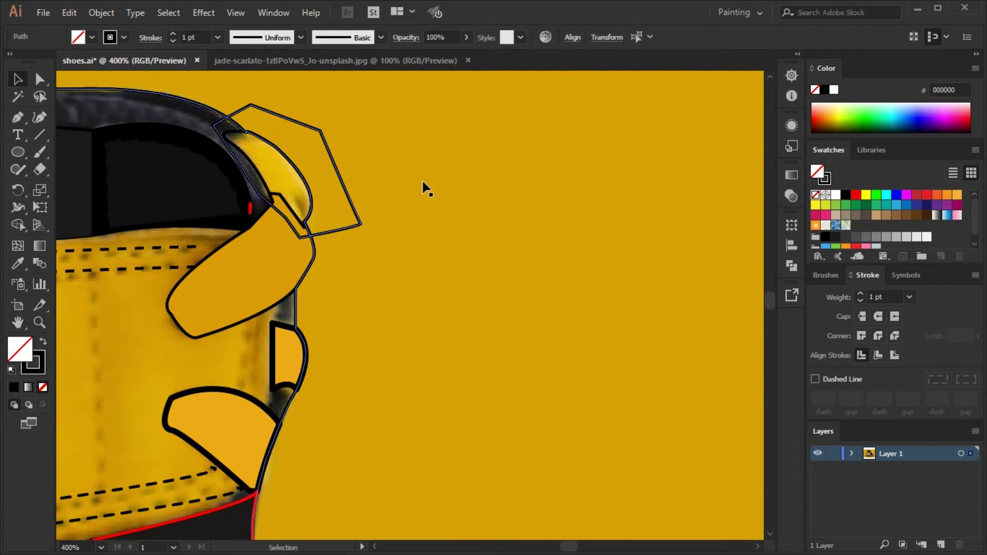
{"action": "key", "text": "shift+m"}
{"action": "key", "text": "v"}
{"action": "left_click", "coordinate": [67, 233]}
{"action": "key", "text": "ctrl+shift+a"}
{"action": "key", "text": "ctrl+0"}
{"action": "scroll", "coordinate": [533, 302], "scroll_direction": "up", "scroll_amount": 2}
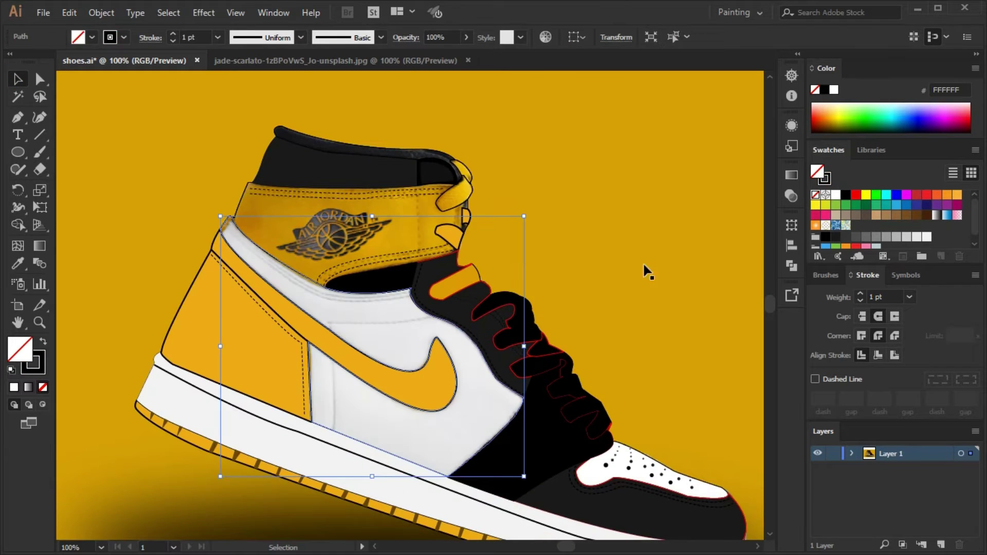
Draw a stitch line down the white side panel with a dark grey 1.5 pt stroke
{"action": "scroll", "coordinate": [646, 271], "scroll_direction": "up", "scroll_amount": 2}
{"action": "key", "text": "p"}
{"action": "left_click", "coordinate": [291, 306]}
{"action": "left_click", "coordinate": [472, 367], "text": "ctrl"}
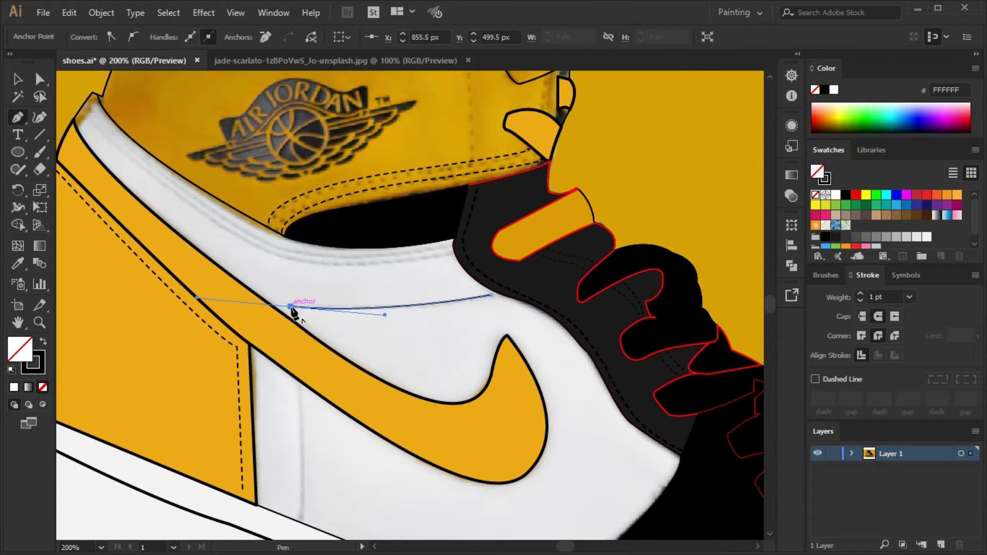
{"action": "scroll", "coordinate": [291, 307], "scroll_direction": "down", "scroll_amount": 2}
{"action": "left_click", "coordinate": [301, 468]}
{"action": "key", "text": "v"}
{"action": "left_click", "coordinate": [845, 238]}
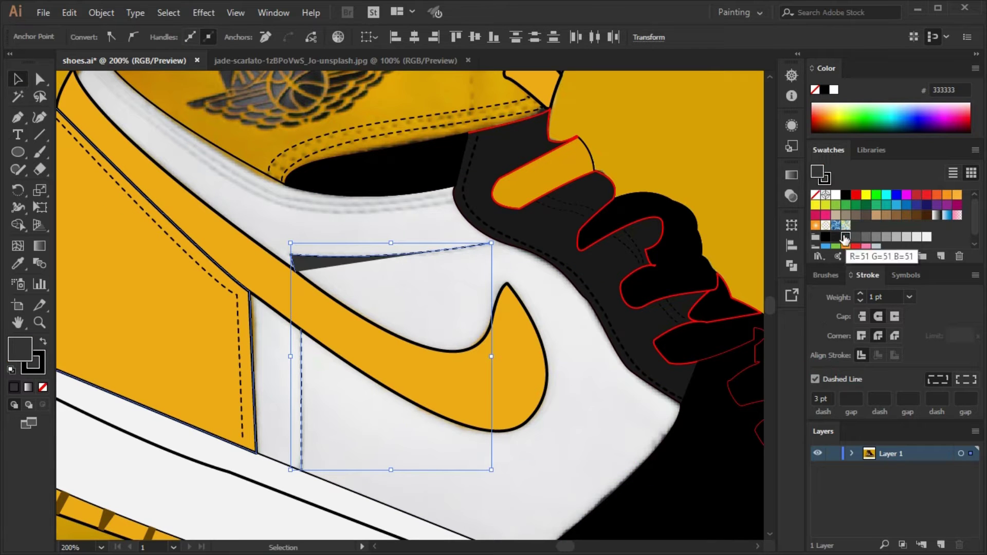
{"action": "type", "text": "1"}
{"action": "key", "text": "Return"}
{"action": "scroll", "coordinate": [412, 308], "scroll_direction": "up", "scroll_amount": 2}
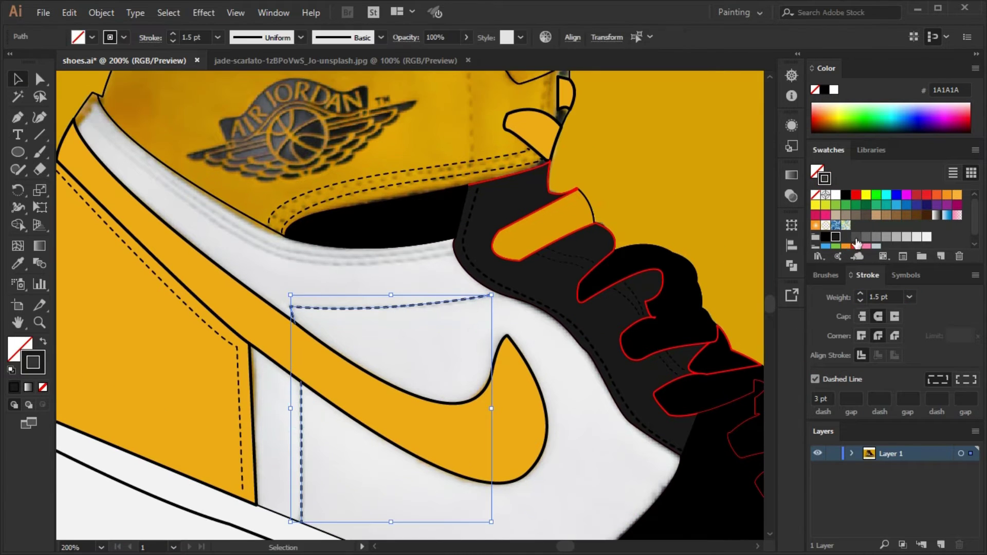
{"action": "scroll", "coordinate": [411, 308], "scroll_direction": "up", "scroll_amount": 2}
Draw a second stitch line along the collar edge
{"action": "key", "text": "p"}
{"action": "left_click", "coordinate": [86, 178]}
{"action": "left_click_drag", "start_coordinate": [257, 317], "coordinate": [326, 334]}
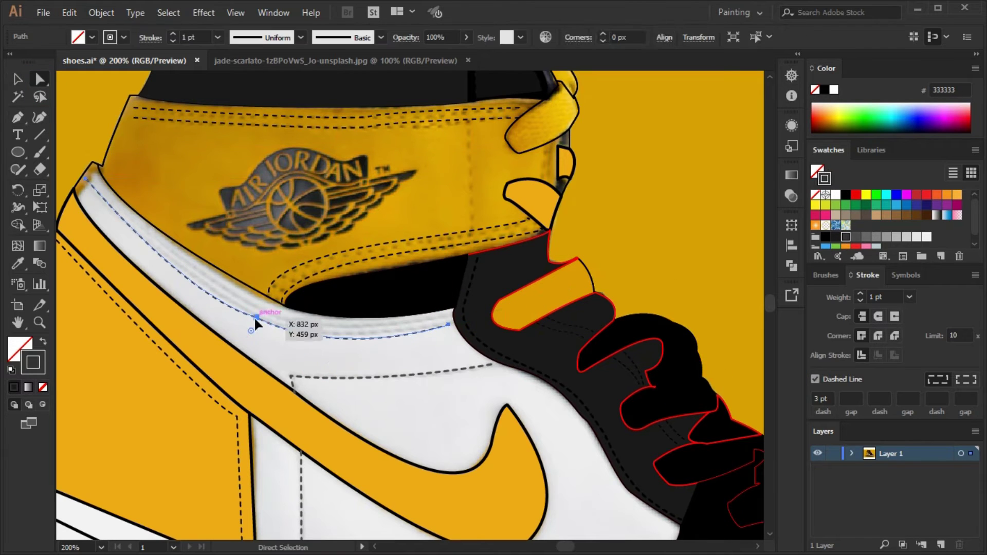
{"action": "key", "text": "v"}
{"action": "left_click", "coordinate": [328, 333]}
{"action": "left_click_drag", "start_coordinate": [330, 333], "coordinate": [330, 333]}
{"action": "key", "text": "ctrl+minus"}
{"action": "key", "text": "ctrl+minus"}
{"action": "key", "text": "ctrl+minus"}
{"action": "key", "text": "ctrl+equal"}
{"action": "key", "text": "ctrl+equal"}
Fill the collar with yellow sampled by the Eyedropper
{"action": "left_click", "coordinate": [369, 311]}
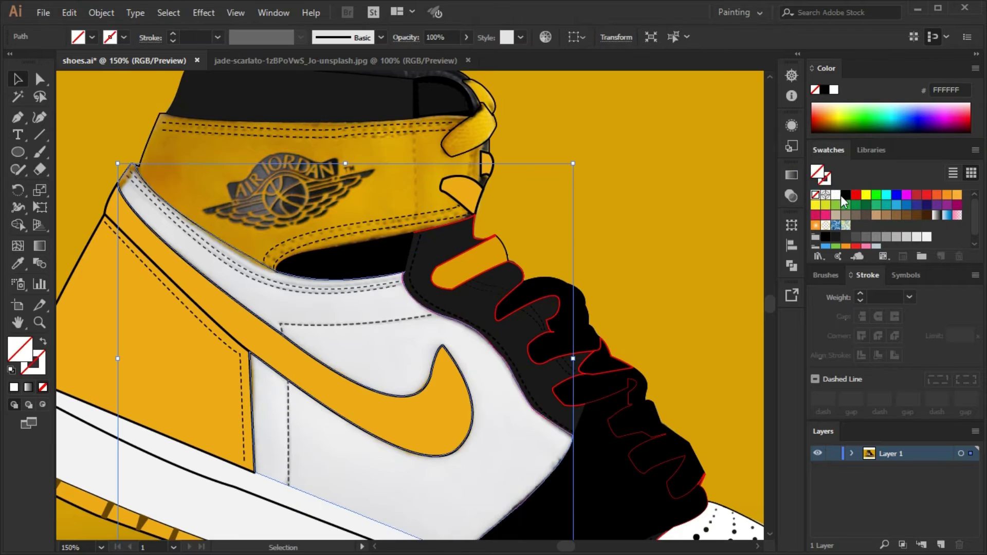
{"action": "key", "text": "ctrl+minus"}
{"action": "left_click", "coordinate": [334, 359]}
{"action": "scroll", "coordinate": [334, 359], "scroll_direction": "down", "scroll_amount": 1}
{"action": "left_click", "coordinate": [329, 231]}
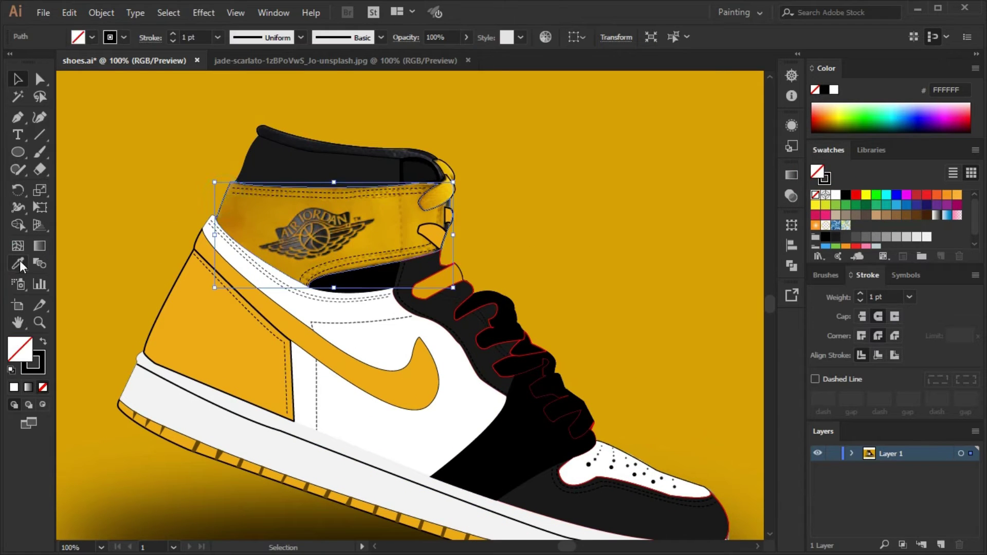
{"action": "key", "text": "i"}
{"action": "left_click", "coordinate": [465, 184]}
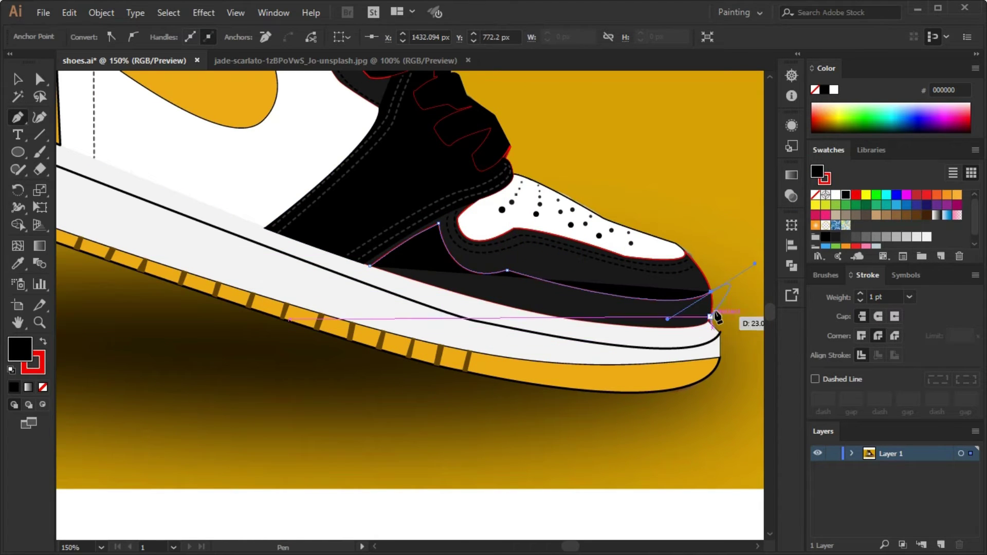
Close the shading outline with no fill and add a curved point to the side-panel outline
{"action": "left_click", "coordinate": [559, 334]}
{"action": "left_click", "coordinate": [444, 301]}
{"action": "left_click", "coordinate": [370, 266]}
{"action": "left_click", "coordinate": [814, 195]}
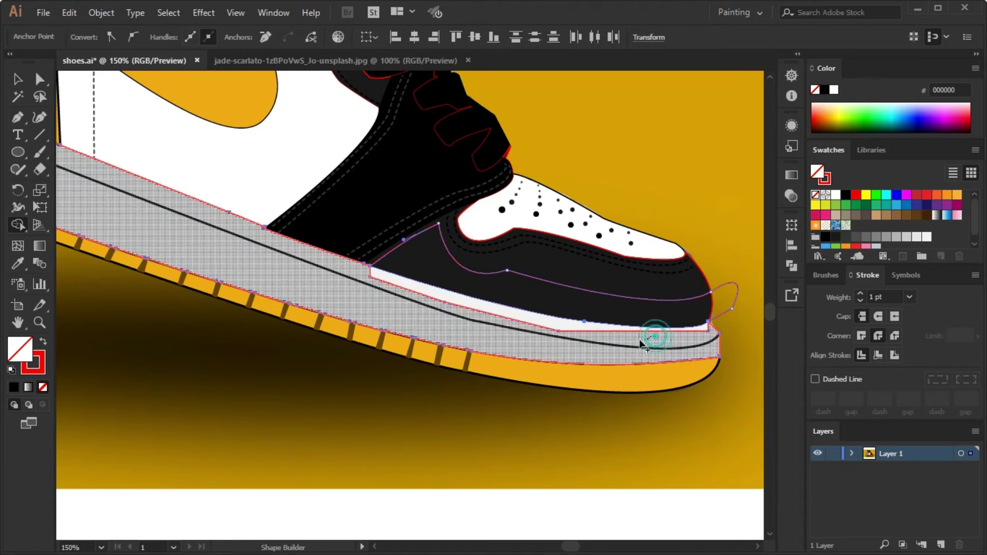
{"action": "left_click", "coordinate": [675, 306]}
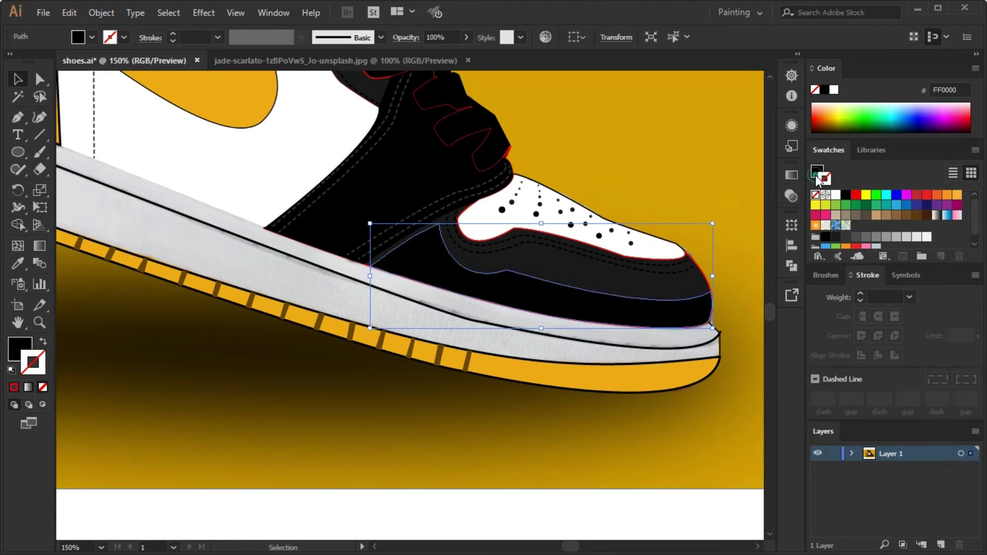
{"action": "key", "text": "a"}
{"action": "left_click", "coordinate": [506, 271]}
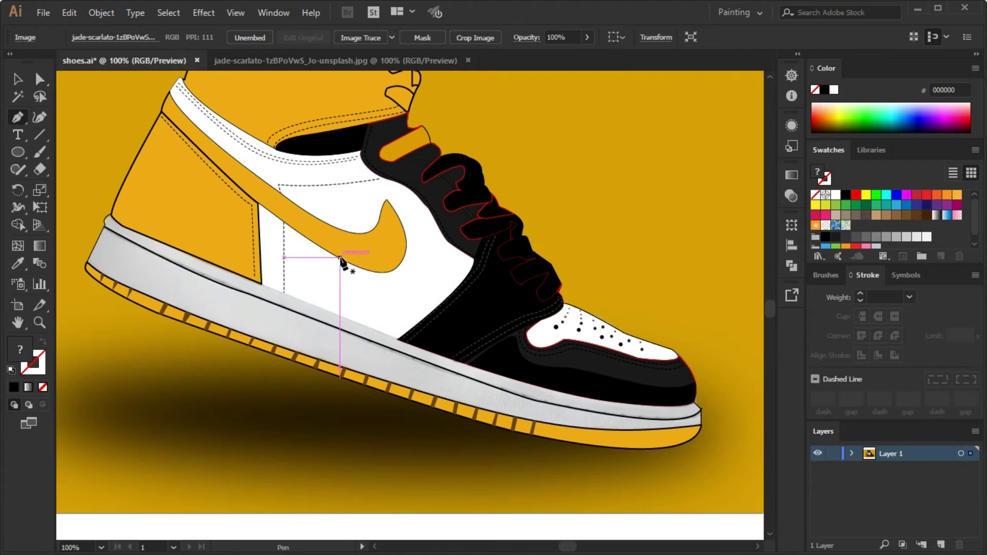
{"action": "left_click_drag", "start_coordinate": [338, 274], "coordinate": [343, 303]}
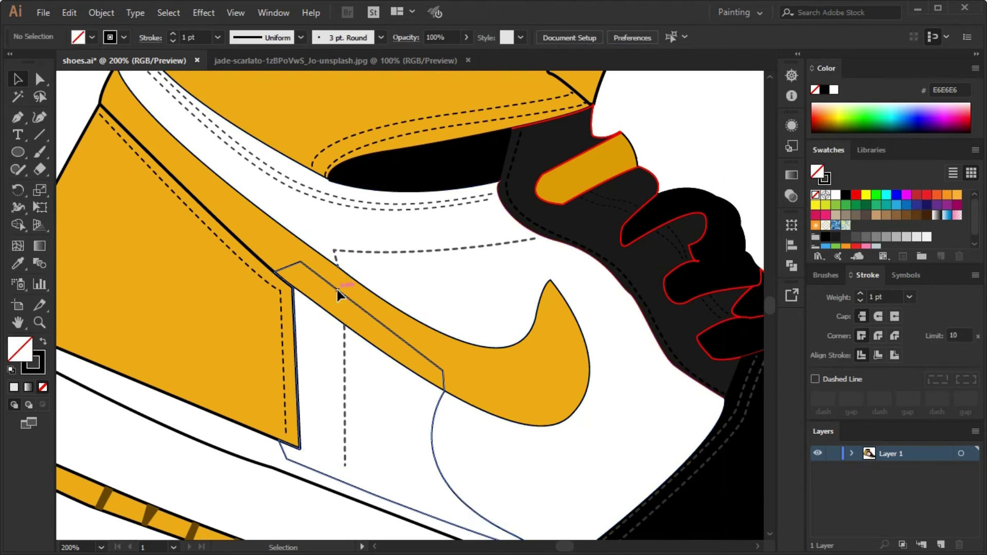
Select the outline with the panel shapes and split off the region under the swoosh with Shape Builder
{"action": "left_click_drag", "start_coordinate": [338, 294], "coordinate": [194, 242]}
{"action": "key", "text": "shift+m"}
{"action": "left_click_drag", "start_coordinate": [339, 295], "coordinate": [195, 243]}
{"action": "key", "text": "shift+m"}
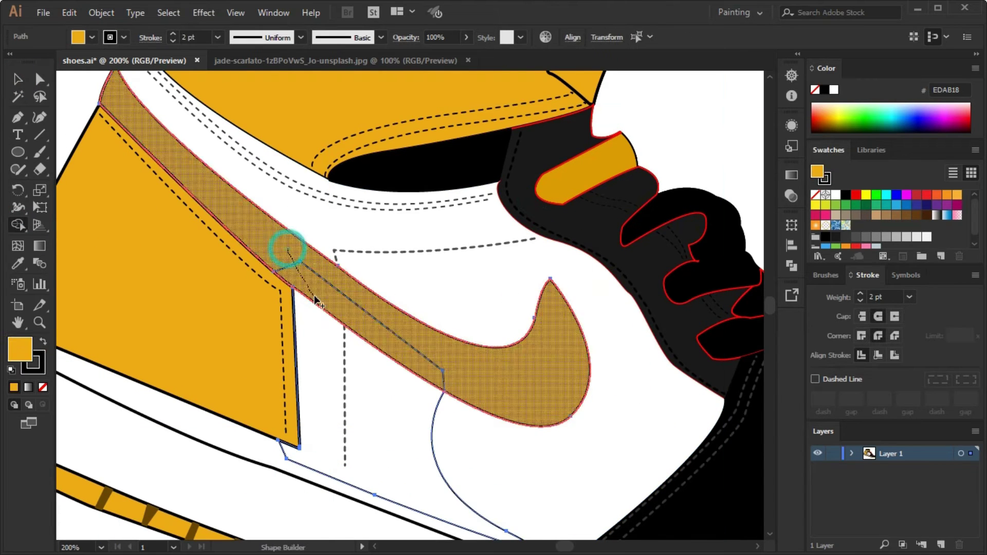
{"action": "left_click_drag", "start_coordinate": [257, 450], "coordinate": [290, 462]}
Set the region under the swoosh to light grey CCCCCC with no stroke
{"action": "key", "text": "v"}
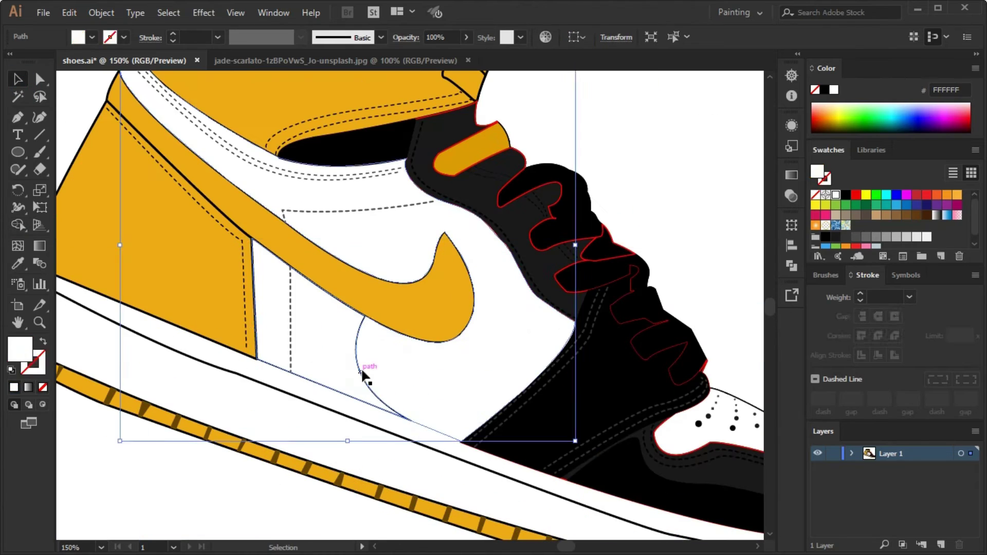
{"action": "left_click", "coordinate": [906, 237]}
{"action": "left_click", "coordinate": [824, 179]}
{"action": "left_click", "coordinate": [815, 195]}
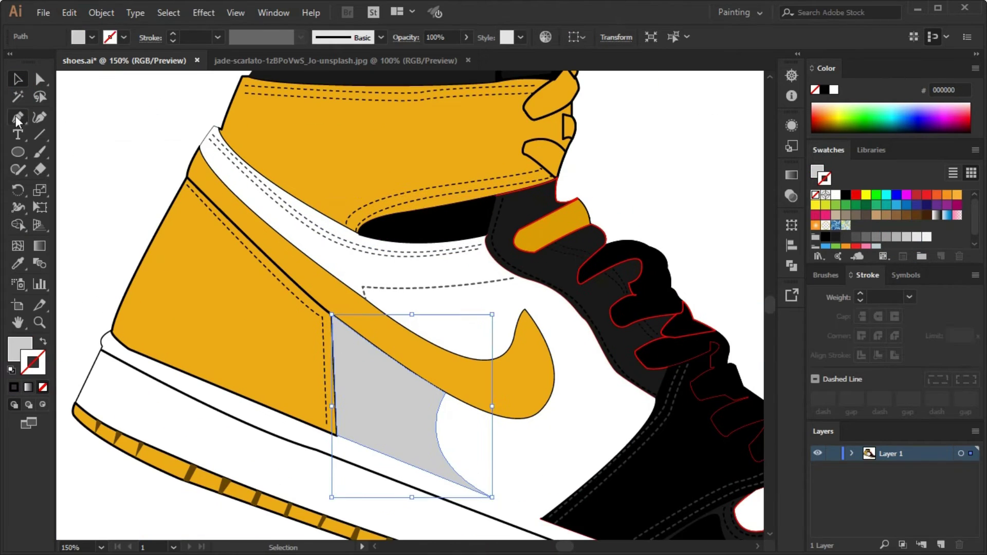
{"action": "left_click_drag", "start_coordinate": [331, 296], "coordinate": [322, 298]}
{"action": "left_click", "coordinate": [814, 165]}
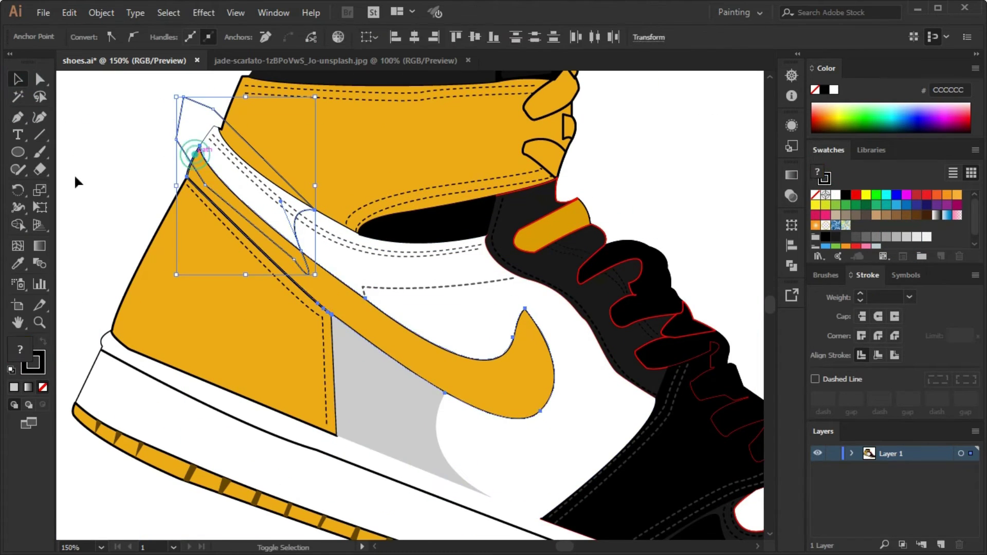
{"action": "key", "text": "shift+m"}
Select the collar outline with the shoe pieces and build a light grey collar band region
{"action": "left_click", "coordinate": [264, 165]}
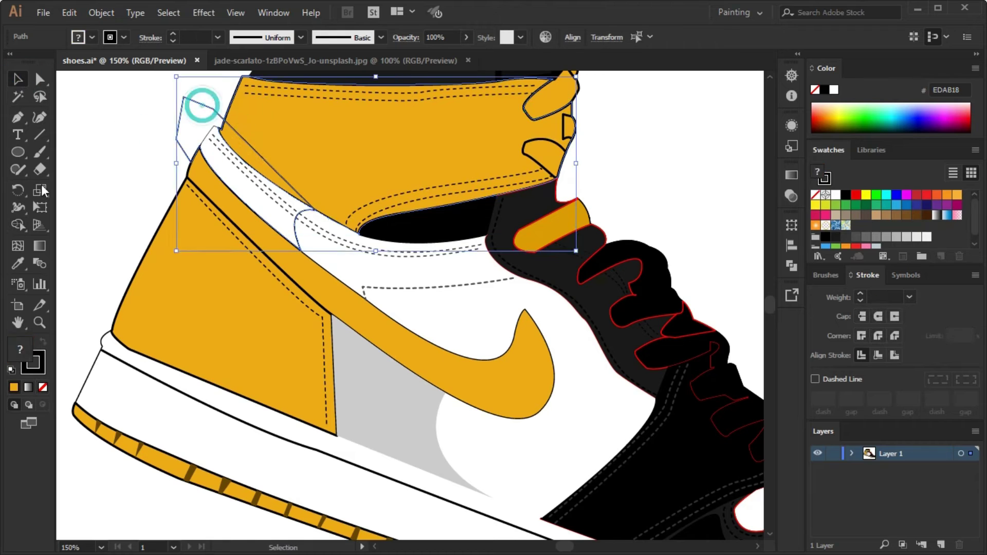
{"action": "left_click", "coordinate": [209, 133]}
{"action": "left_click", "coordinate": [345, 290], "text": "shift"}
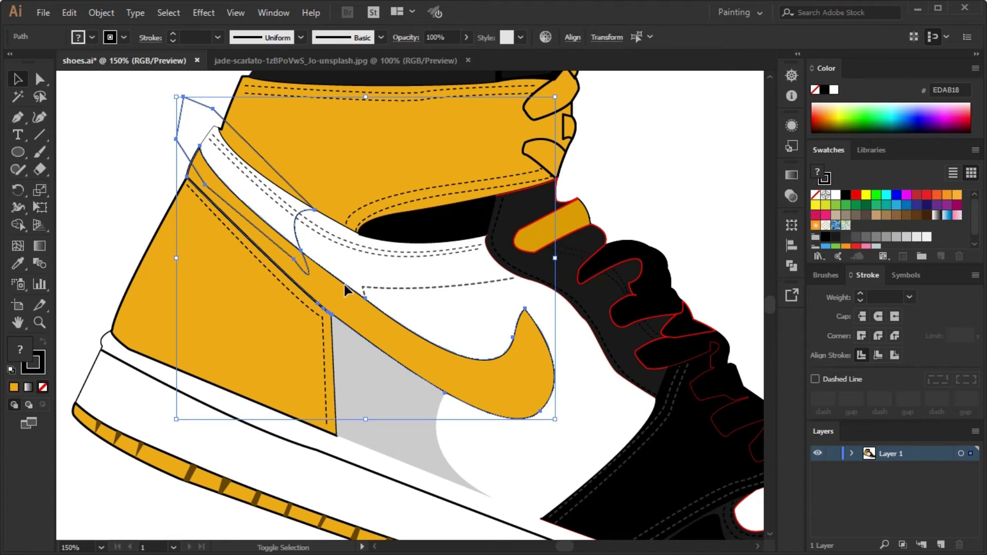
{"action": "left_click", "coordinate": [196, 163], "text": "shift"}
{"action": "left_click", "coordinate": [17, 80]}
{"action": "left_click", "coordinate": [178, 146]}
{"action": "left_click", "coordinate": [199, 147]}
{"action": "key", "text": "shift+m"}
{"action": "left_click", "coordinate": [300, 225]}
{"action": "key", "text": "ctrl+minus"}
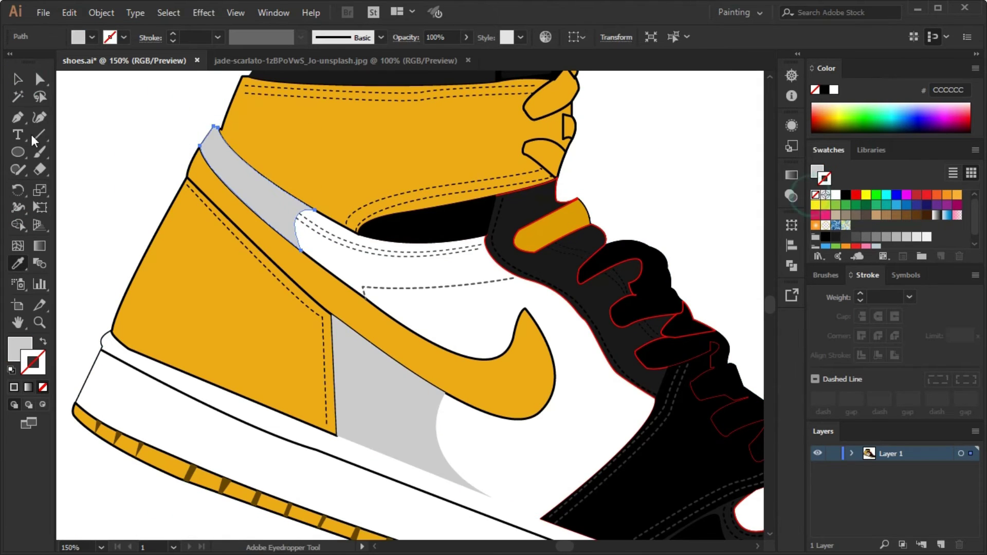
{"action": "key", "text": "ctrl+minus"}
{"action": "key", "text": "ctrl+plus"}
{"action": "key", "text": "ctrl+plus"}
Pen a heel shading shape and fill it with a darker yellow from the heel panel
{"action": "key", "text": "p"}
{"action": "left_click", "coordinate": [235, 133]}
{"action": "left_click", "coordinate": [291, 197]}
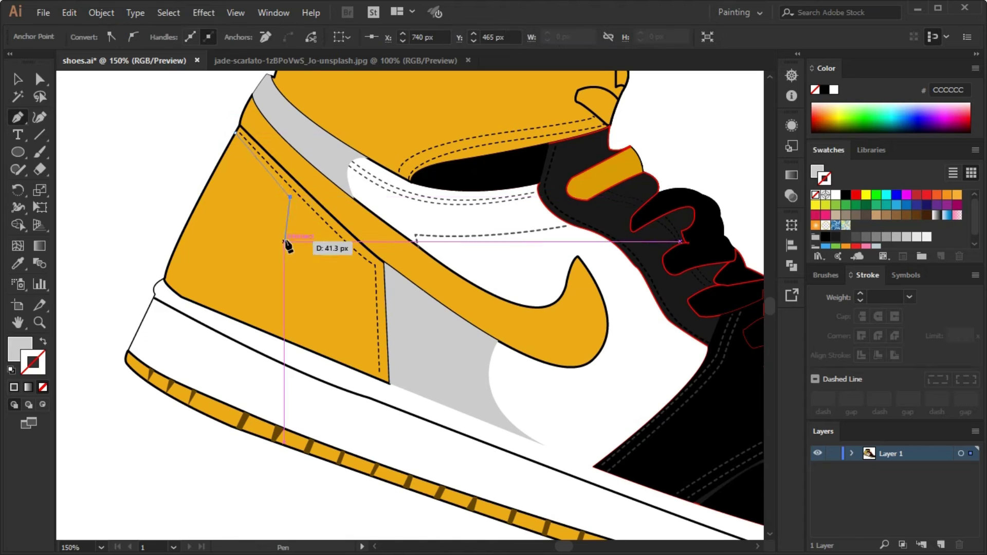
{"action": "key", "text": "shift+m"}
{"action": "left_click", "coordinate": [162, 176]}
{"action": "key", "text": "v"}
{"action": "double_click", "coordinate": [19, 349]}
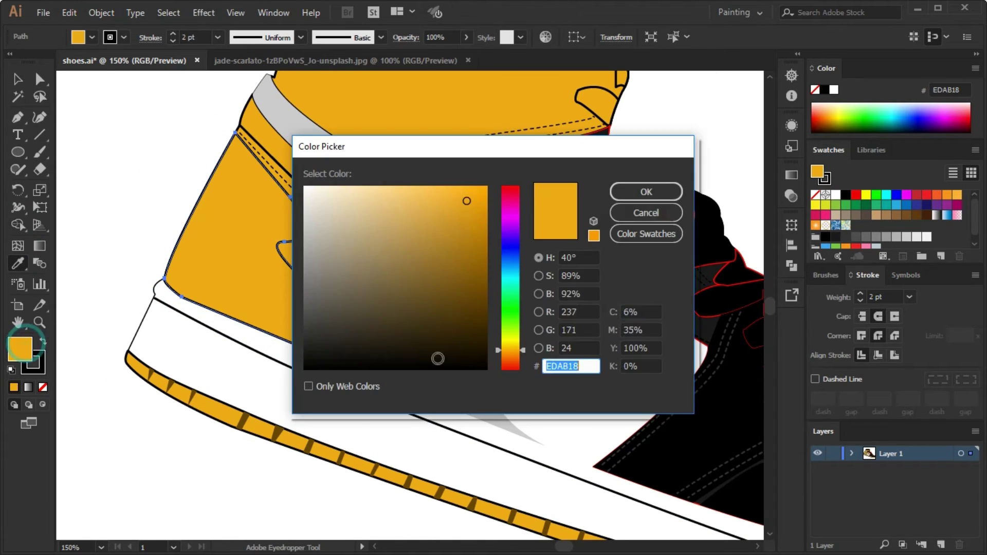
{"action": "left_click", "coordinate": [645, 192]}
{"action": "key", "text": "ctrl+minus"}
{"action": "double_click", "coordinate": [19, 349]}
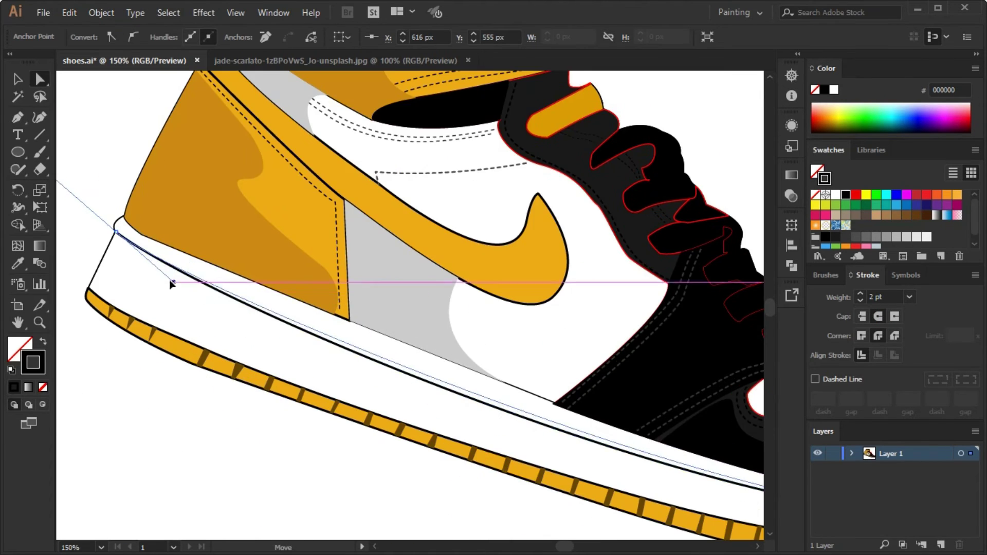
Reshape the sole curve near the heel and delete the outline's upper segments
{"action": "left_click_drag", "start_coordinate": [655, 370], "coordinate": [506, 433]}
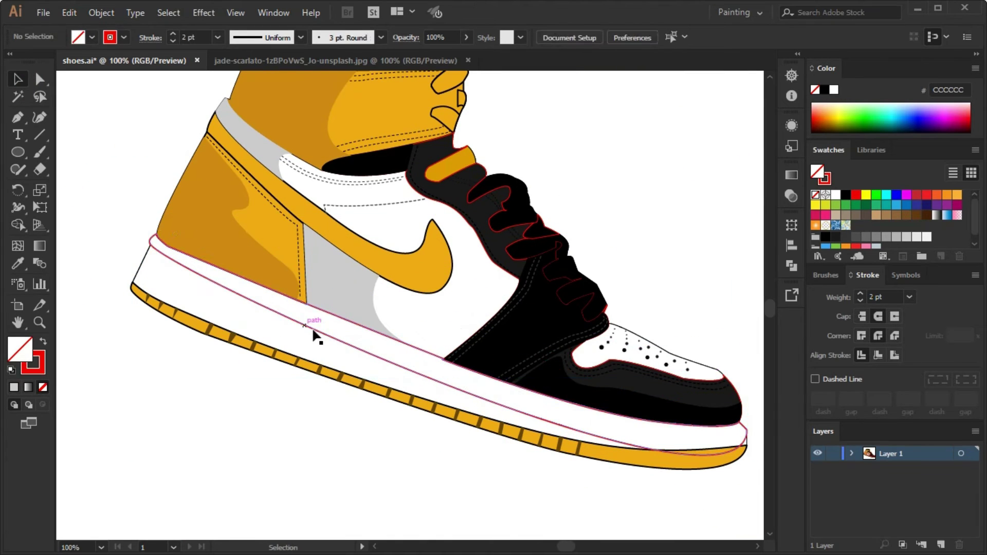
{"action": "key", "text": "Delete"}
{"action": "key", "text": "v"}
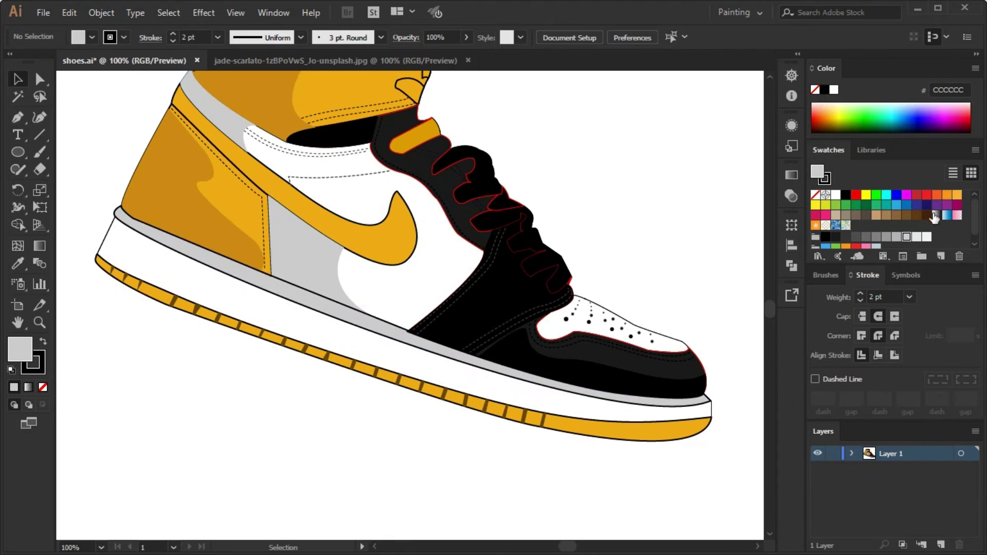
Lighten the sole band to E6E6E6 and Paste in Place a copy of the sole
{"action": "left_click", "coordinate": [916, 236]}
{"action": "left_click", "coordinate": [68, 12]}
{"action": "left_click", "coordinate": [121, 145]}
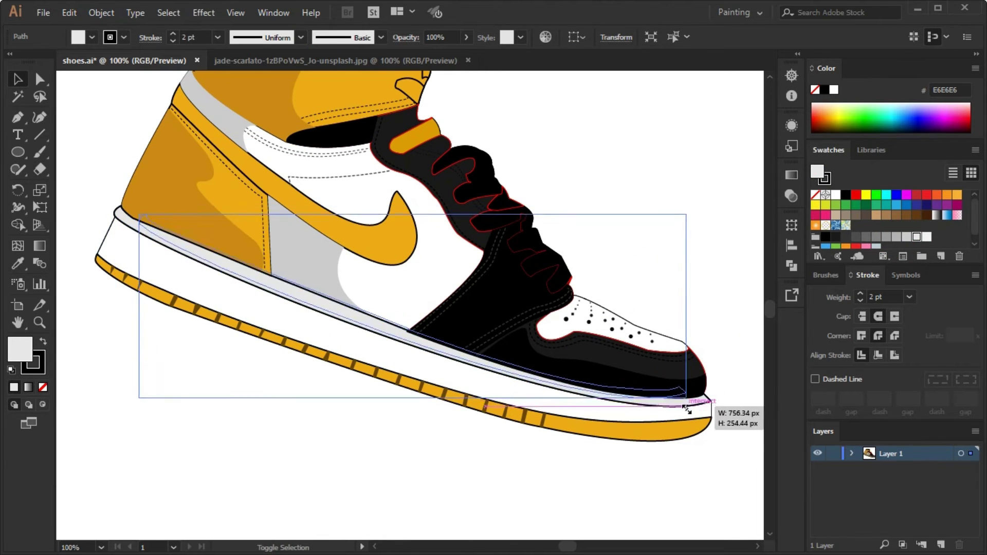
{"action": "key", "text": "ctrl+shift+a"}
Draw a thin ellipse along the sole and rotate it to follow the sole's slant
{"action": "key", "text": "l"}
{"action": "key", "text": "ctrl+plus"}
{"action": "left_click_drag", "start_coordinate": [209, 290], "coordinate": [570, 340]}
{"action": "key", "text": "v"}
{"action": "left_click_drag", "start_coordinate": [540, 375], "coordinate": [527, 414]}
Merge the ellipse and sole regions with Shape Builder into one F2F2F2 light grey shape
{"action": "scroll", "coordinate": [357, 351], "scroll_direction": "down", "scroll_amount": 3}
{"action": "scroll", "coordinate": [495, 279], "scroll_direction": "up", "scroll_amount": 3}
{"action": "scroll", "coordinate": [496, 280], "scroll_direction": "down", "scroll_amount": 2}
{"action": "left_click", "coordinate": [203, 209], "text": "shift"}
{"action": "key", "text": "shift+m"}
{"action": "left_click_drag", "start_coordinate": [284, 232], "coordinate": [150, 244]}
{"action": "key", "text": "v"}
{"action": "scroll", "coordinate": [225, 246], "scroll_direction": "up", "scroll_amount": 1}
Pen a curved dark 1A1A1A shading shape over the black toe and side panel
{"action": "key", "text": "p"}
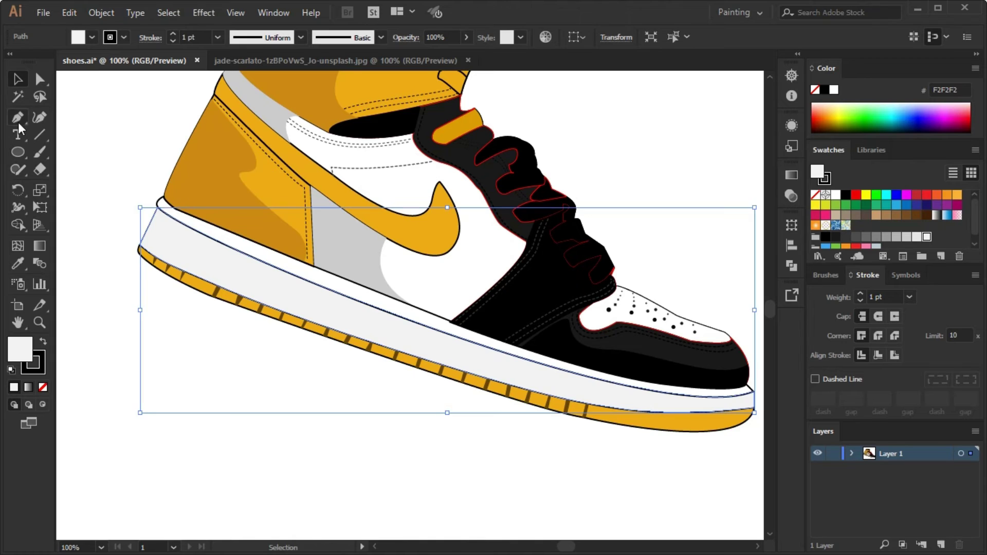
{"action": "left_click", "coordinate": [139, 192]}
{"action": "left_click", "coordinate": [155, 210]}
{"action": "left_click_drag", "start_coordinate": [140, 239], "coordinate": [69, 151]}
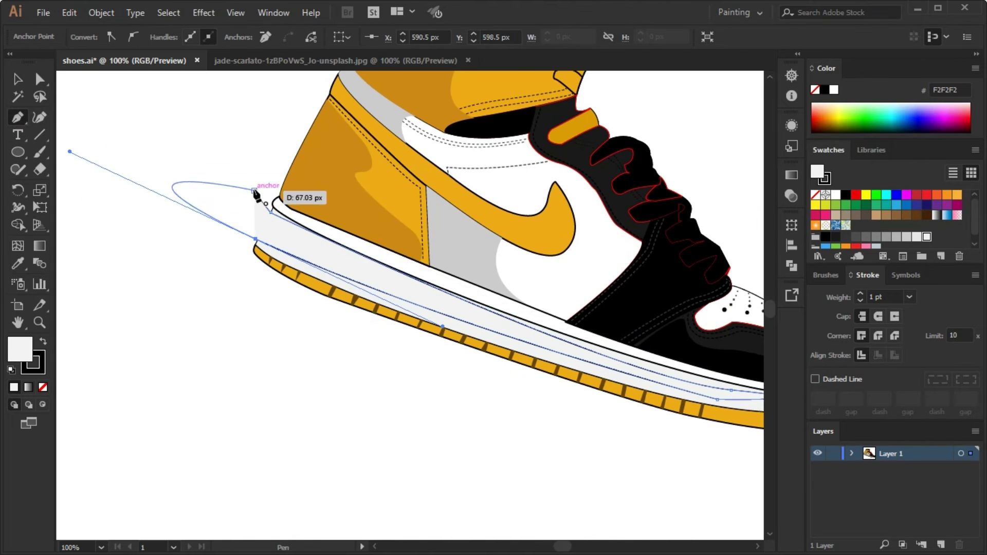
{"action": "left_click_drag", "start_coordinate": [264, 278], "coordinate": [331, 353]}
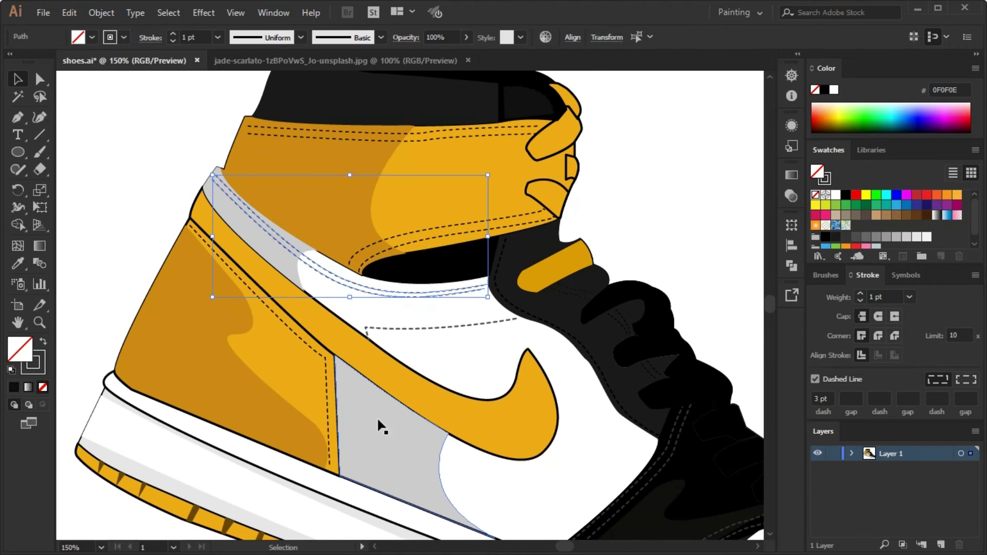
{"action": "left_click", "coordinate": [378, 420]}
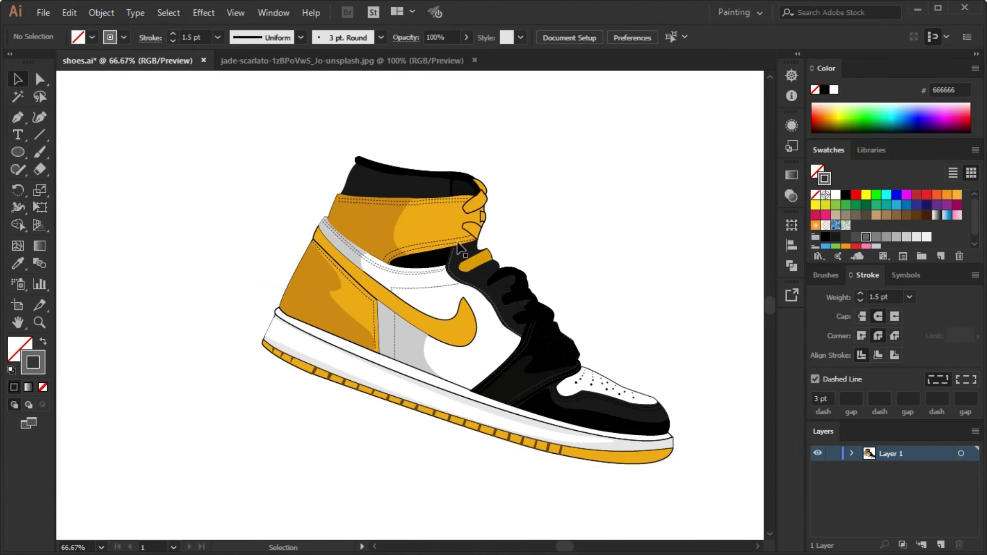
Copy the large side panel path and paste it in back
{"action": "left_click", "coordinate": [262, 285]}
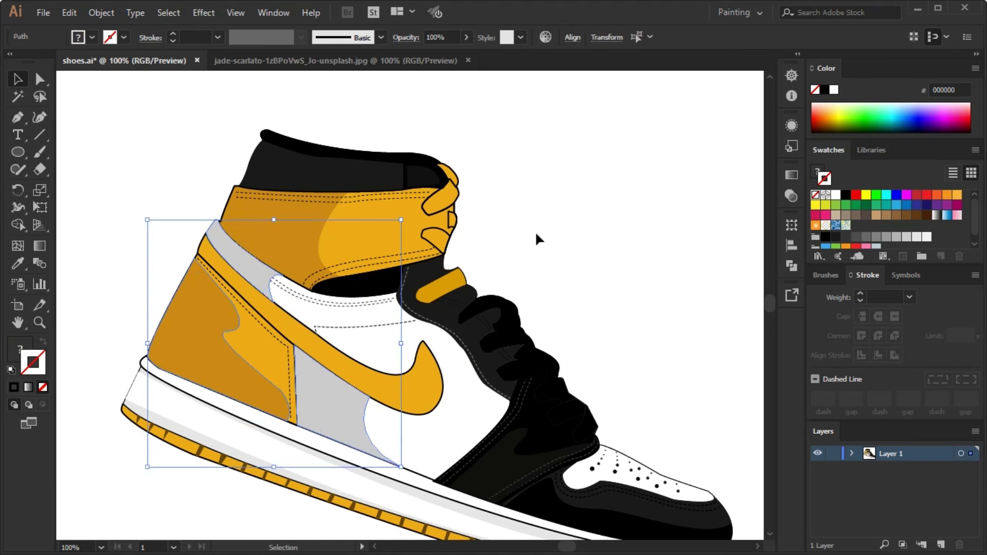
{"action": "left_click", "coordinate": [186, 321]}
{"action": "key", "text": "ctrl+c"}
{"action": "key", "text": "ctrl+b"}
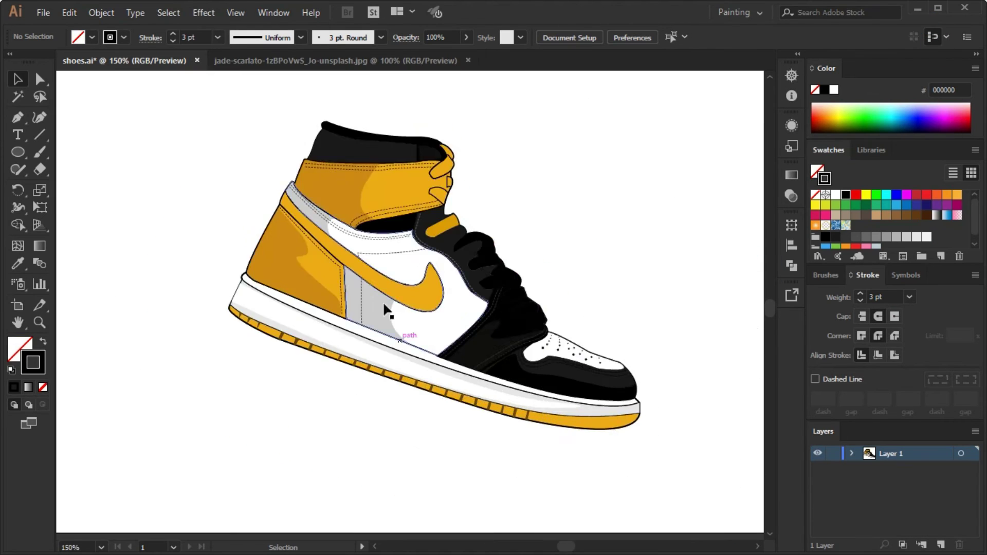
Add Layer 2 with a 1920 x 1080 px background rectangle, trying green and grey before white
{"action": "key", "text": "ctrl+minus"}
{"action": "key", "text": "ctrl+minus"}
{"action": "key", "text": "ctrl+minus"}
{"action": "key", "text": "ctrl+minus"}
{"action": "left_click", "coordinate": [505, 303]}
{"action": "left_click", "coordinate": [453, 293]}
{"action": "left_click", "coordinate": [866, 205]}
{"action": "left_click", "coordinate": [866, 237]}
{"action": "left_click", "coordinate": [927, 237]}
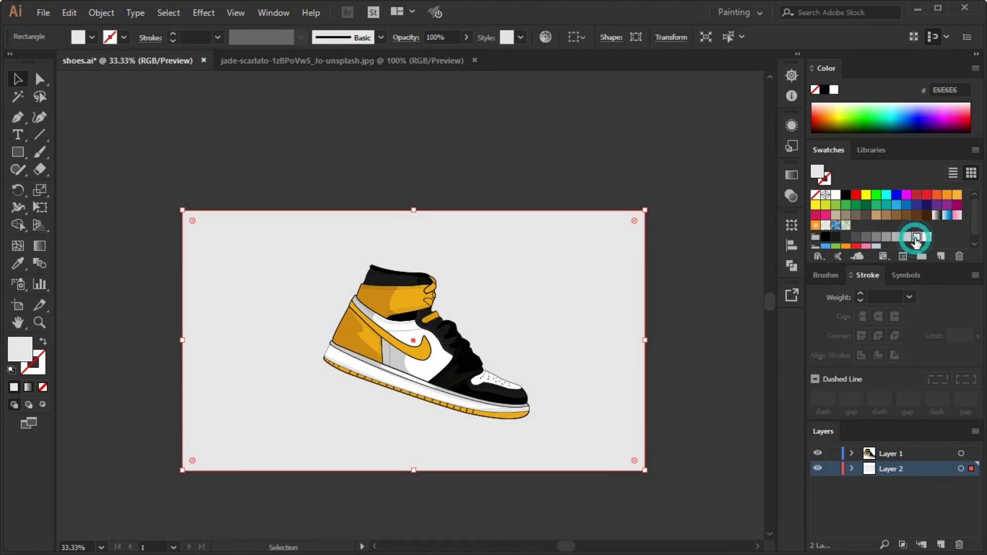
Eyedrop the shoe's yellow EDAB18 onto the background, send it to back, then undo toward white
{"action": "key", "text": "i"}
{"action": "left_click", "coordinate": [383, 329]}
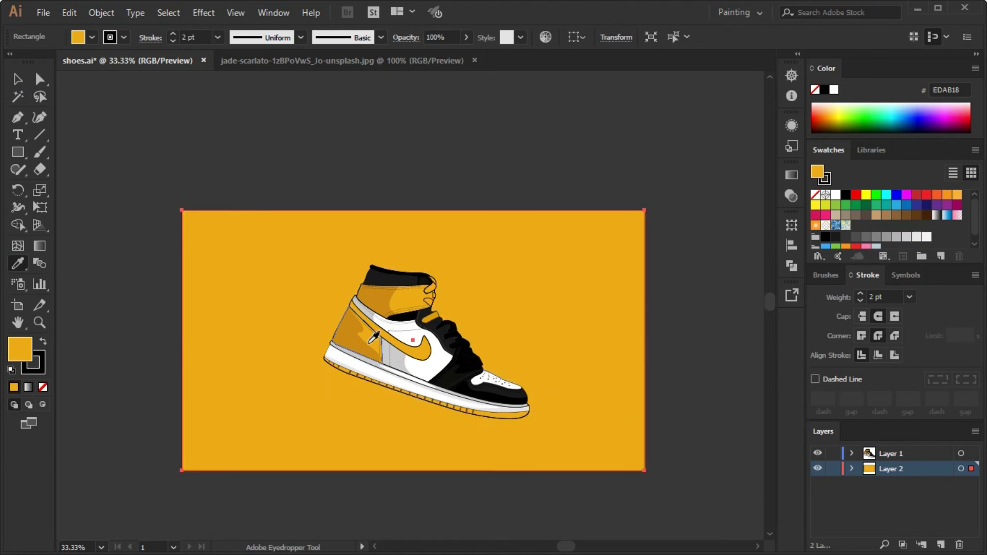
{"action": "key", "text": "ctrl+plus"}
{"action": "key", "text": "ctrl+plus"}
{"action": "right_click", "coordinate": [360, 304]}
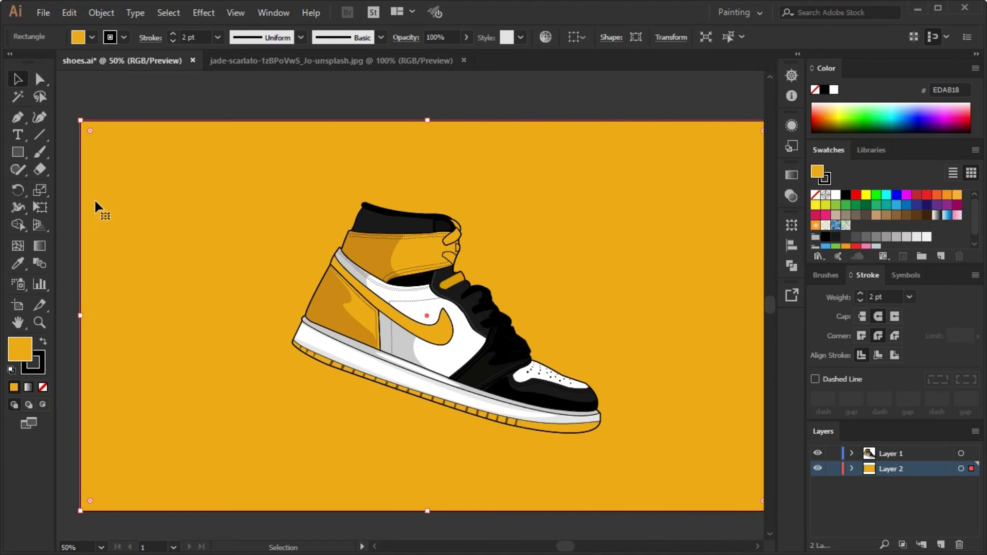
{"action": "key", "text": "ctrl+plus"}
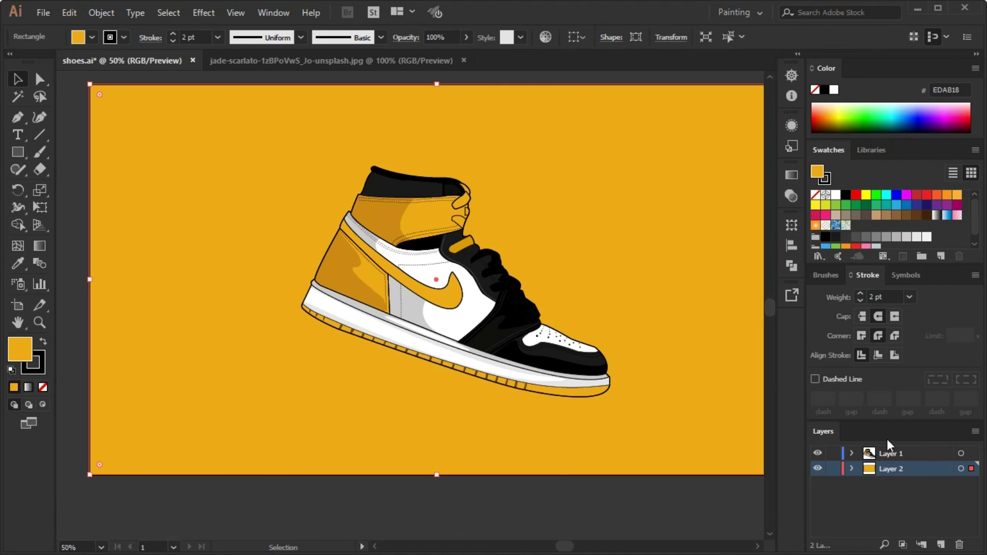
{"action": "key", "text": "ctrl+z"}
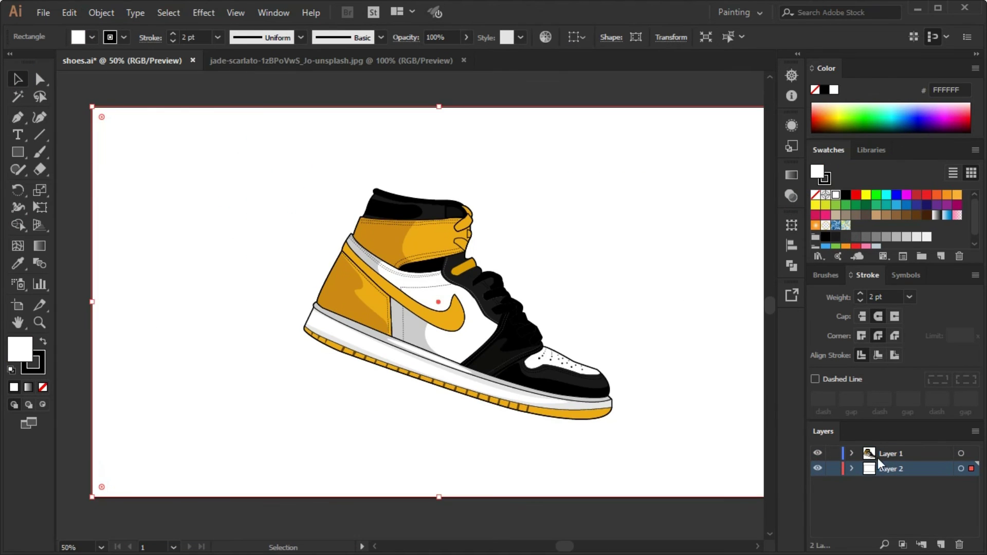
Pick the Ellipse tool for the ground shadow and apply a dark grey swatch
{"action": "left_click", "coordinate": [18, 152]}
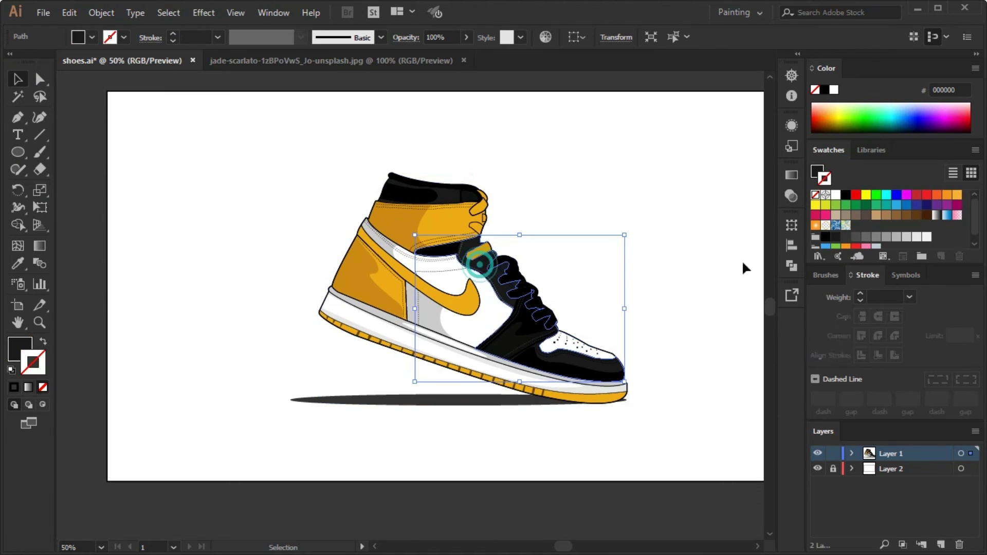
{"action": "left_click", "coordinate": [847, 240]}
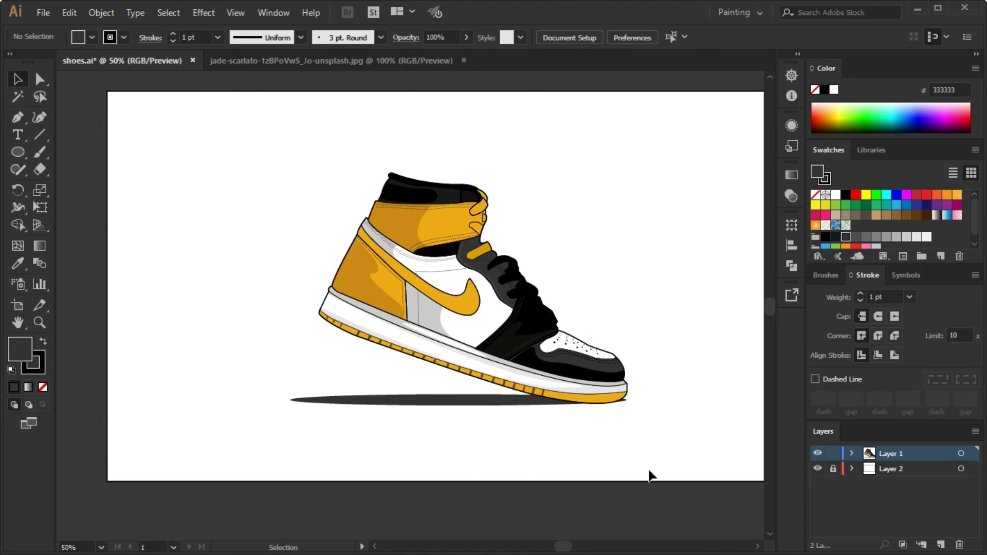